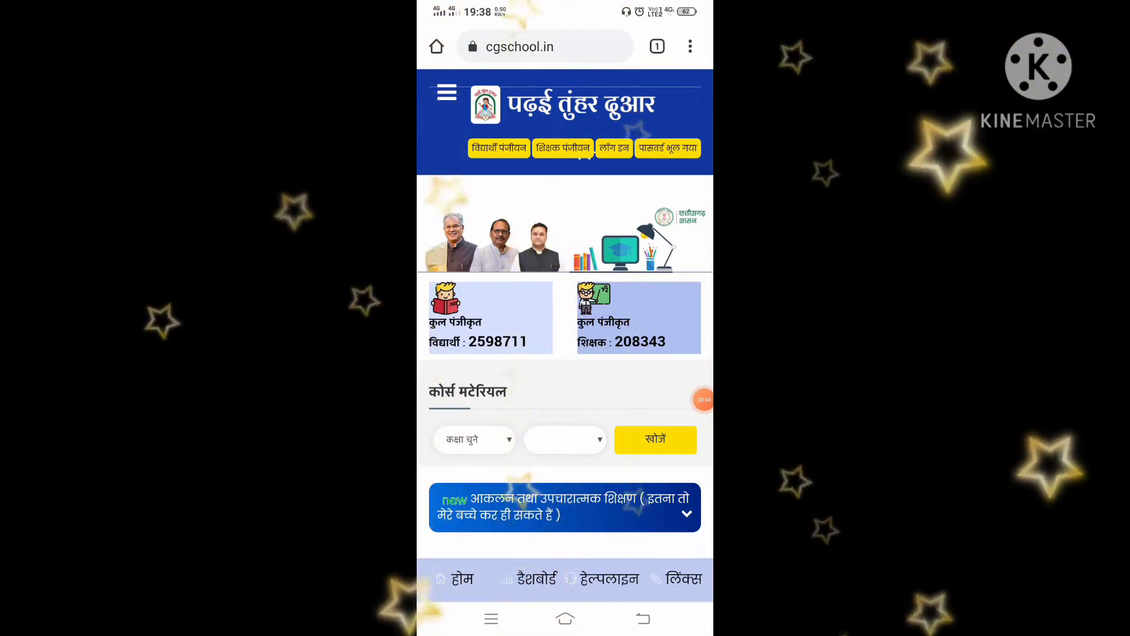
Expand the आकलन तथा उपचारात्मक शिक्षण section on the home page and open आकलन संबंधित रिपोर्ट.
scroll(586, 170, "down", 2)
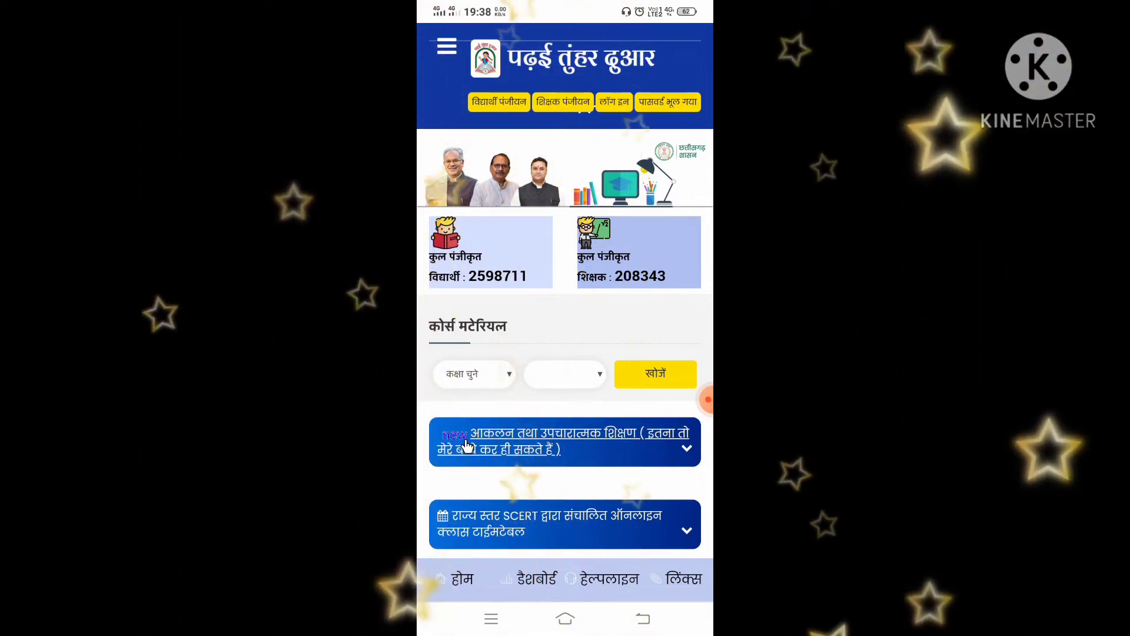
scroll(538, 398, "down", 2)
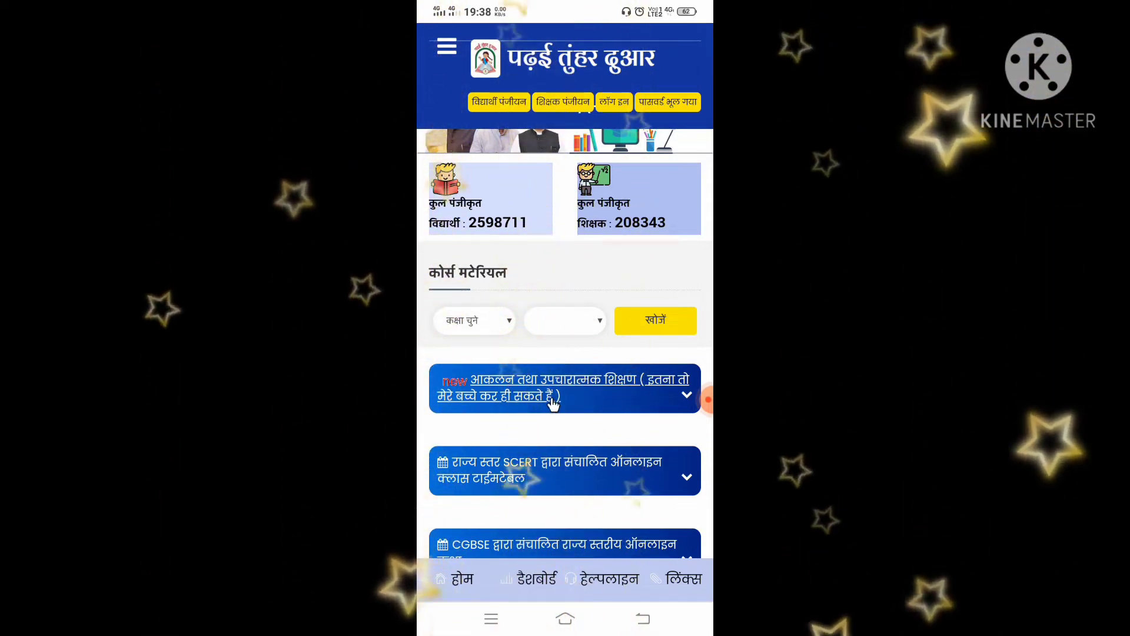
left_click(661, 386)
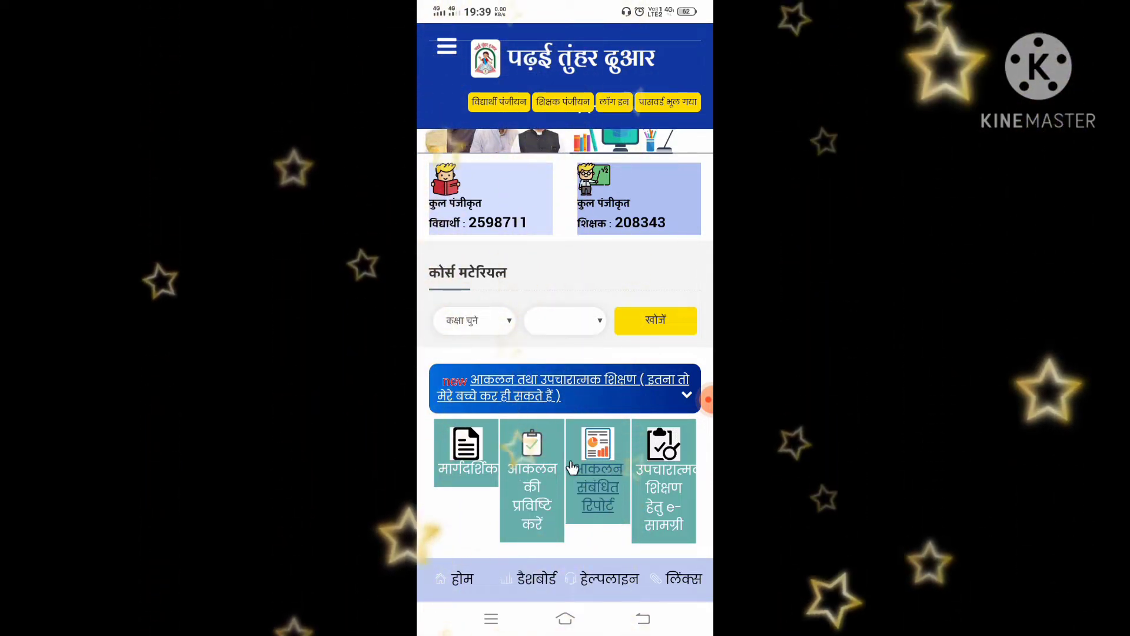
left_click(600, 491)
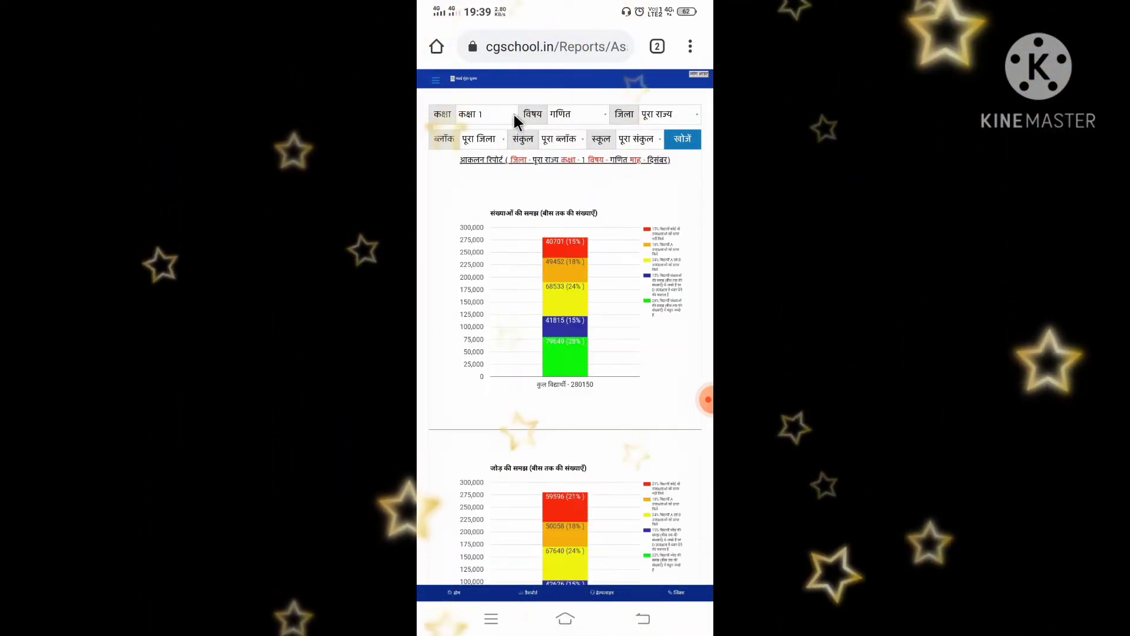
Review the class and subject choices and examine the state-wide assessment charts for कक्षा 1 गणित.
left_click(513, 112)
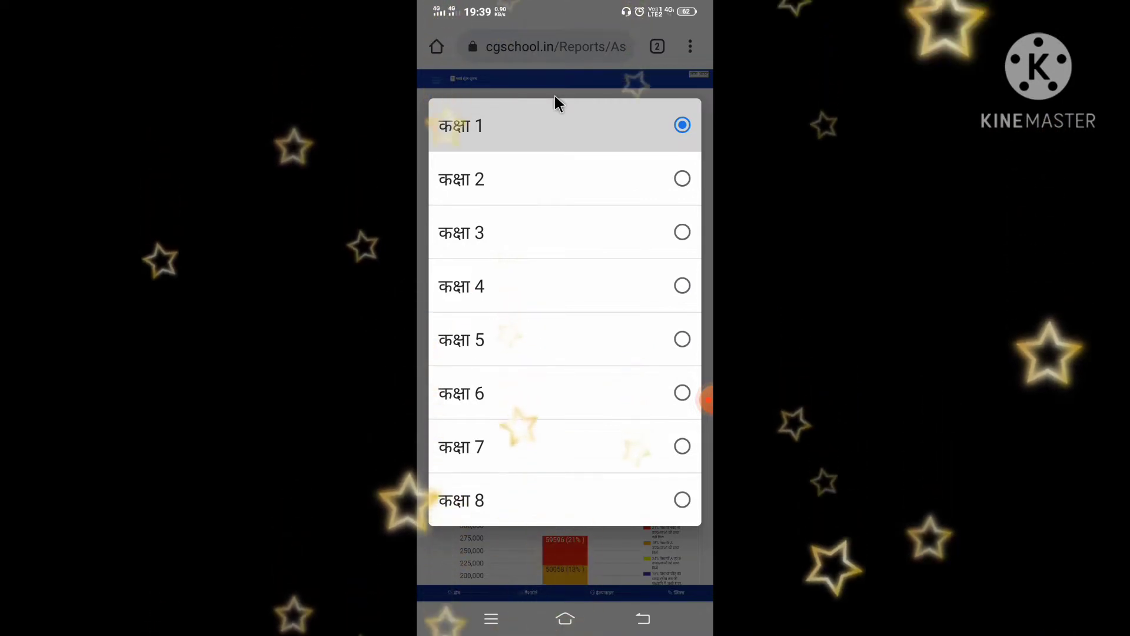
left_click(623, 86)
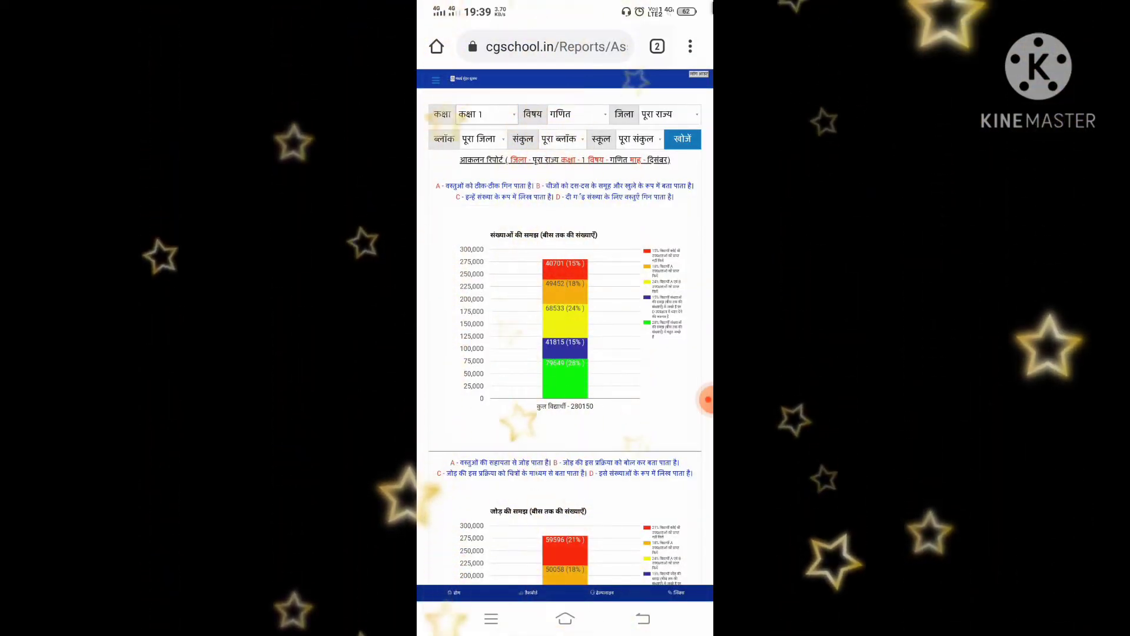
left_click(604, 121)
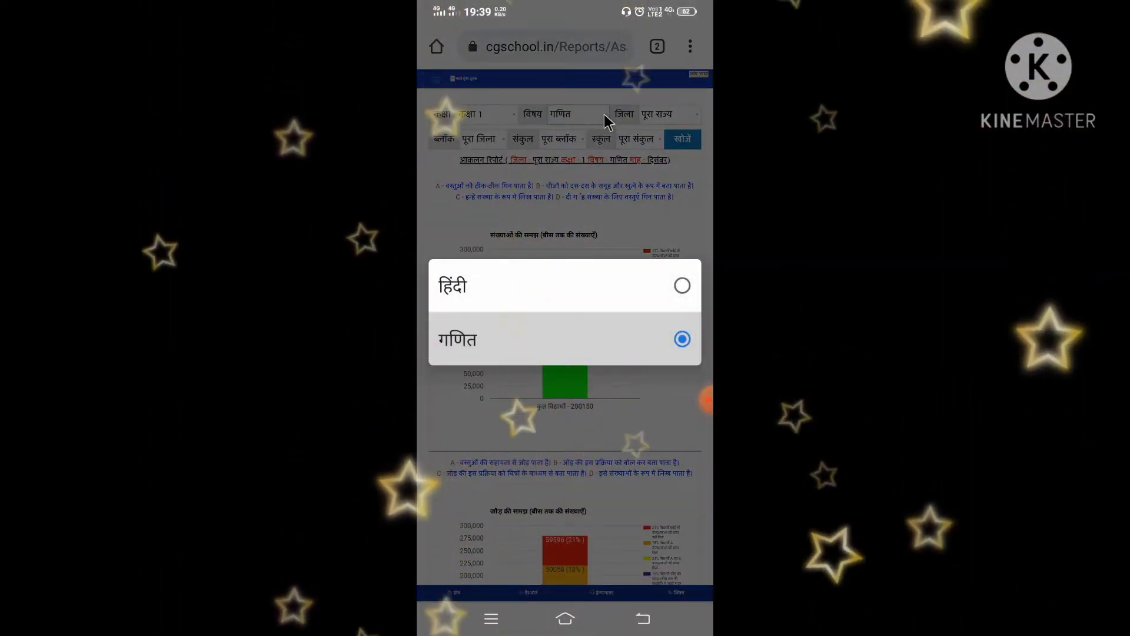
left_click(604, 115)
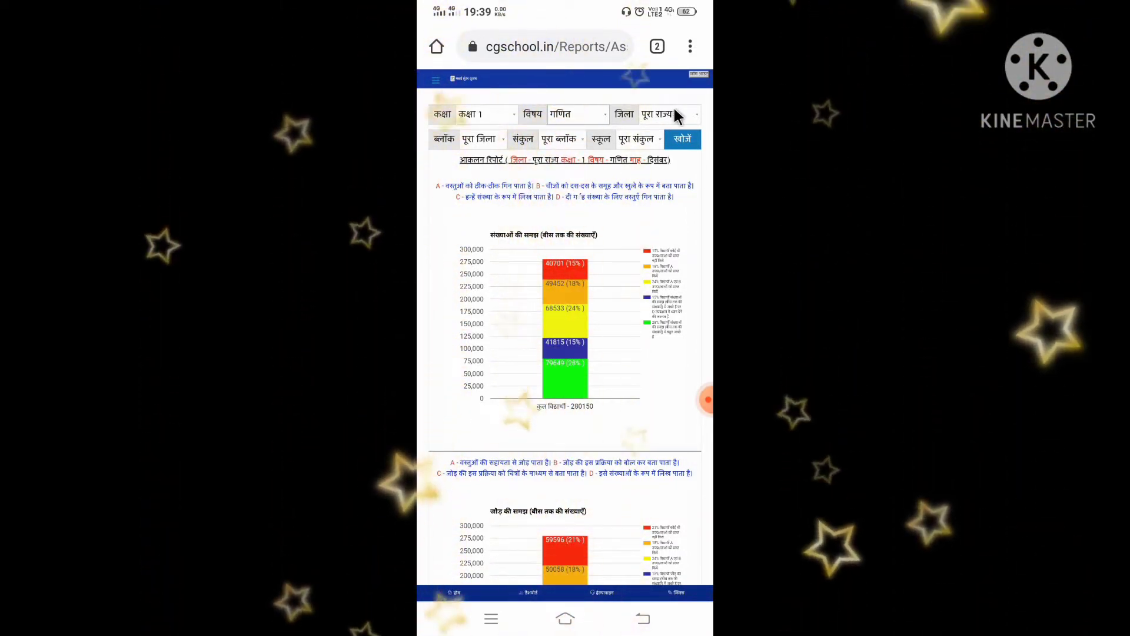
scroll(674, 108, "down", 10)
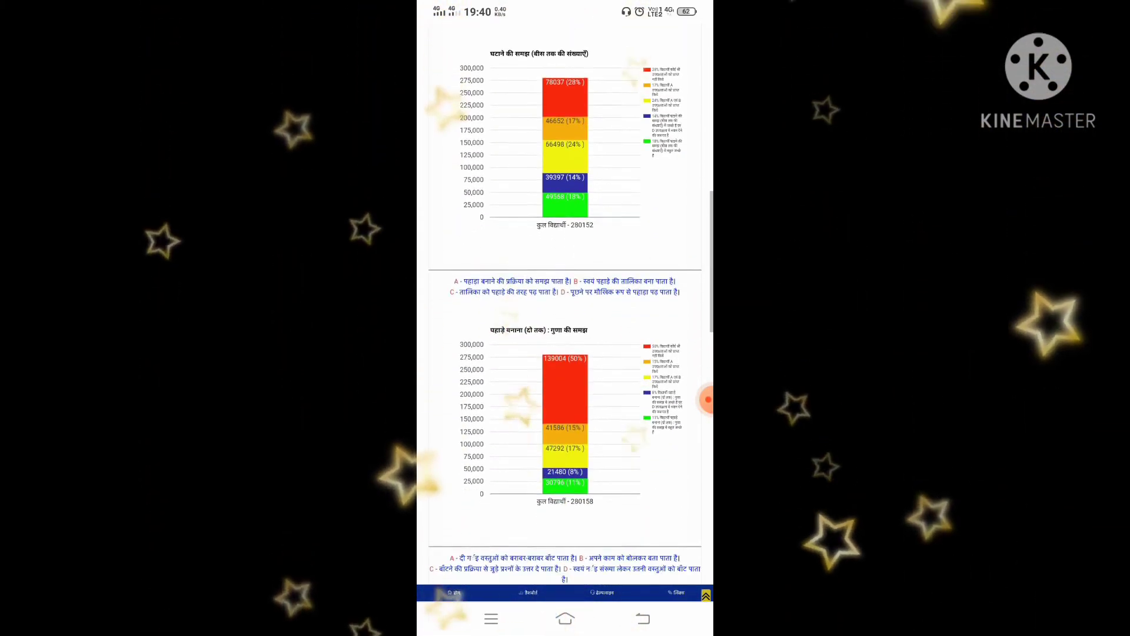
scroll(565, 294, "down", 10)
scroll(565, 294, "up", 15)
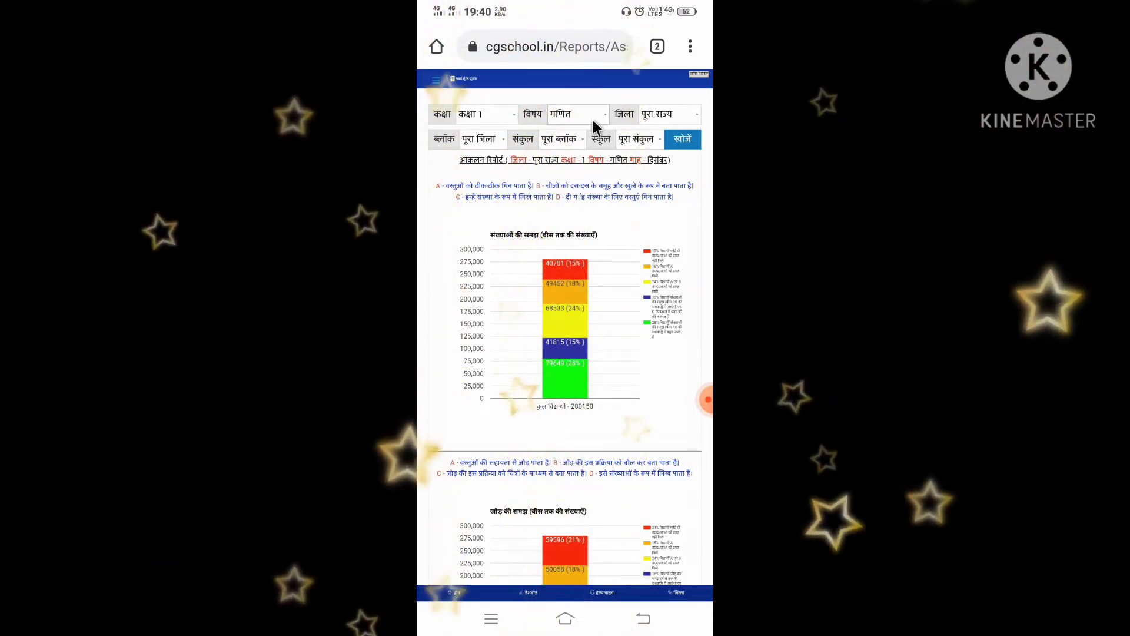
Set the assessment report's district to KORIA and its block to Sonhat.
left_click(666, 116)
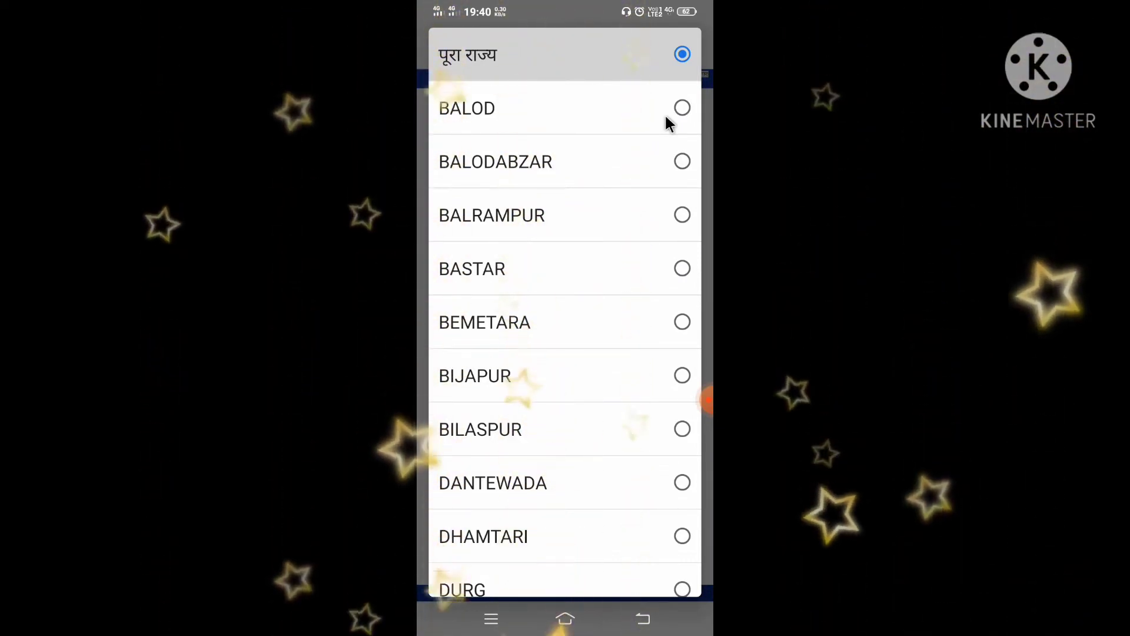
scroll(666, 117, "down", 10)
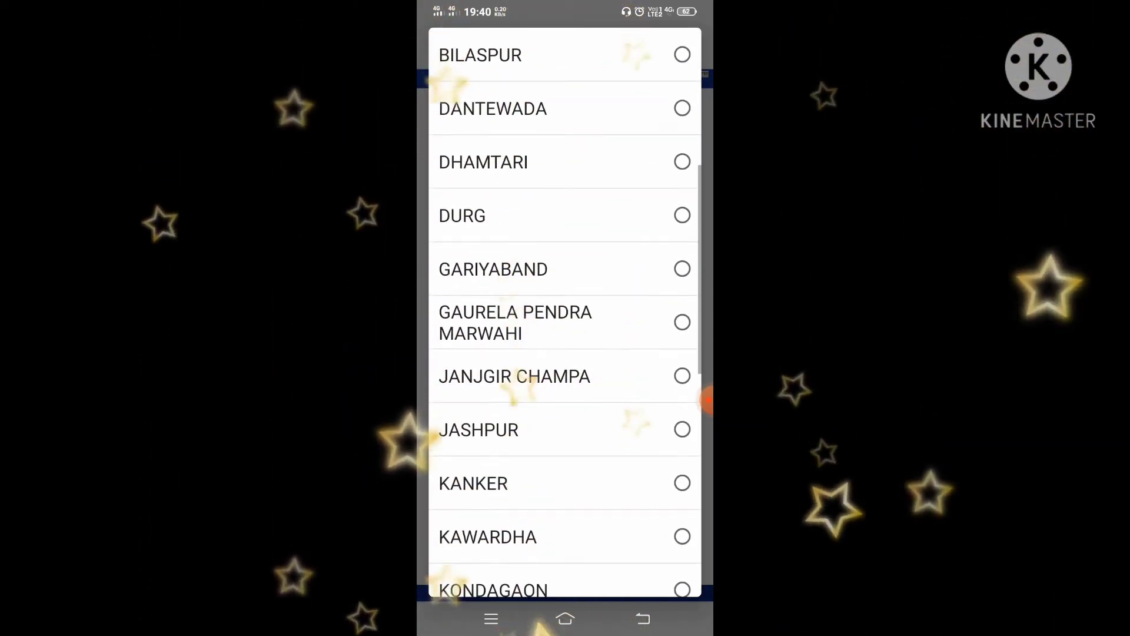
left_click(465, 467)
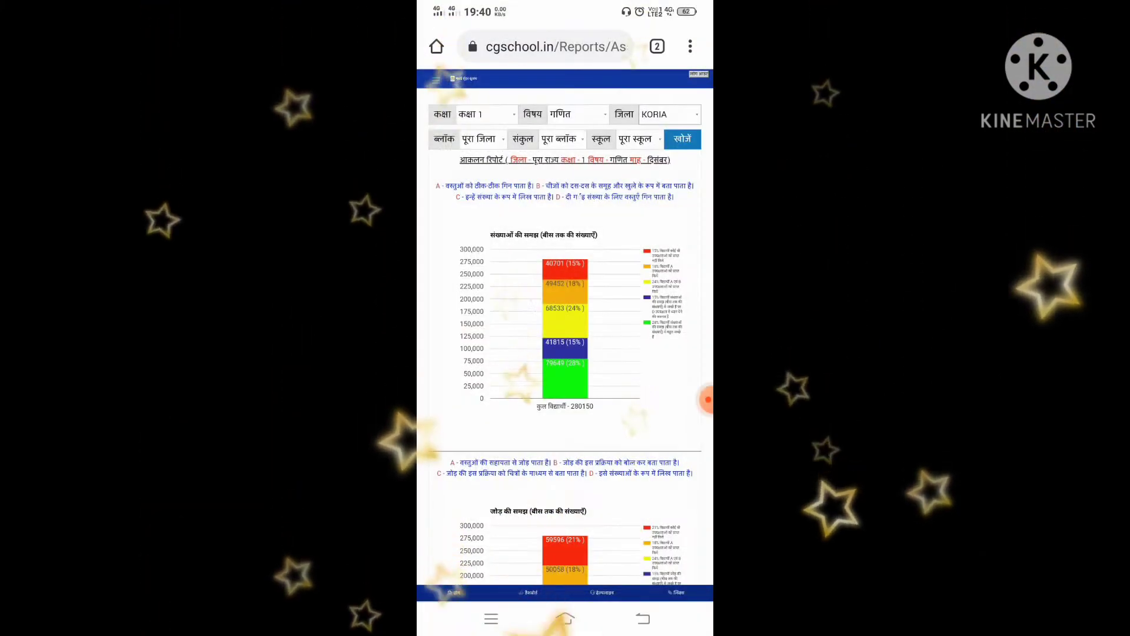
left_click(497, 139)
left_click(566, 139)
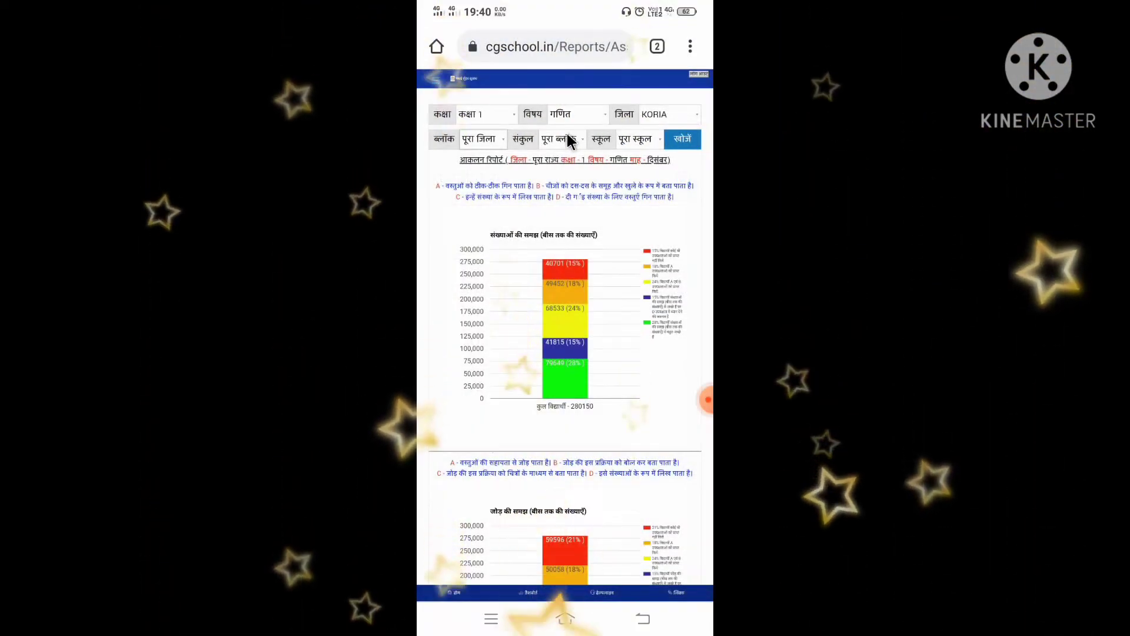
left_click(559, 139)
left_click(475, 135)
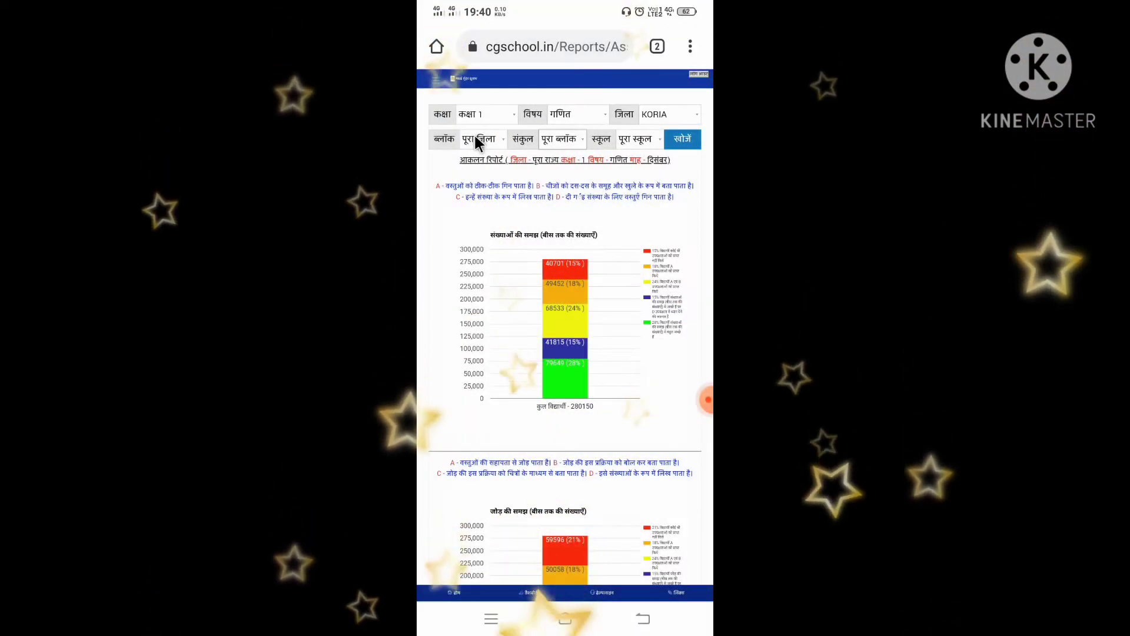
left_click(474, 135)
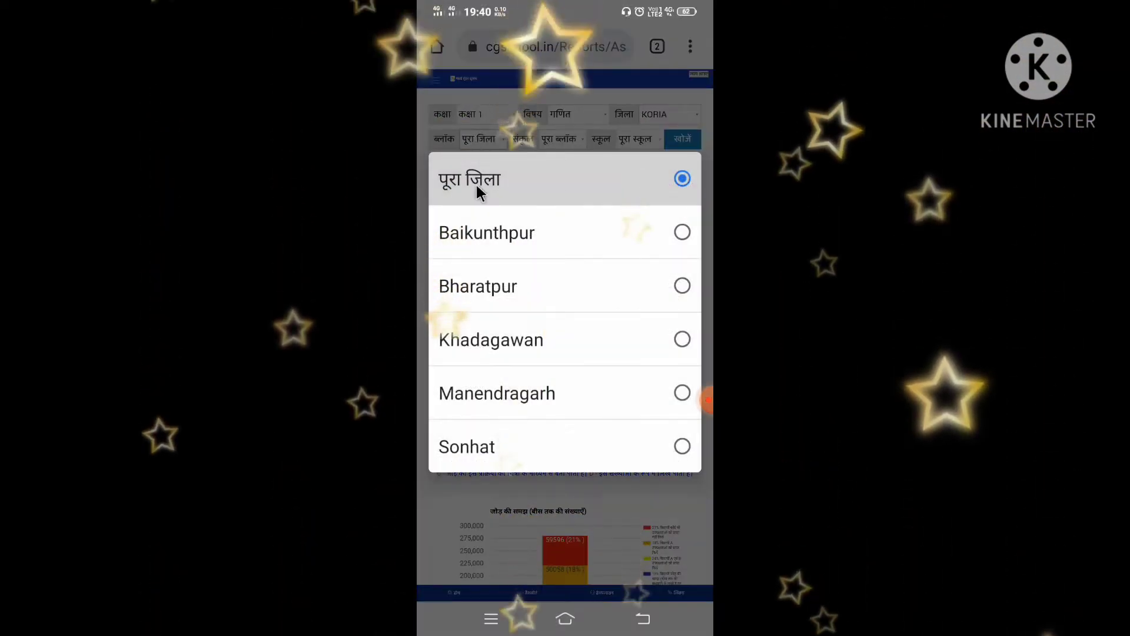
left_click(484, 455)
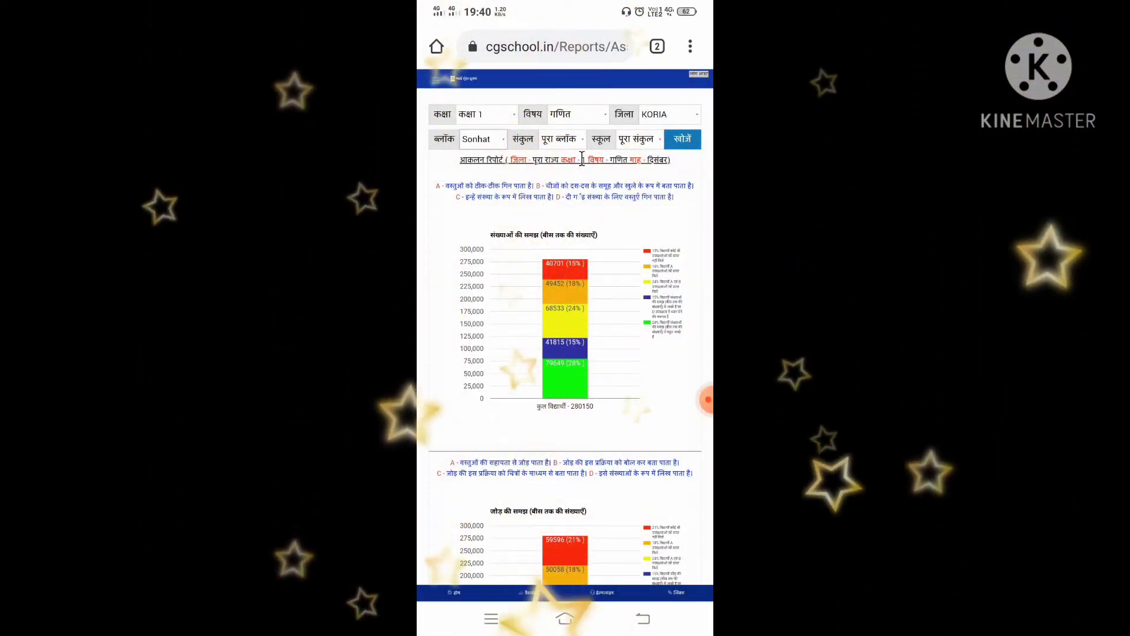
Choose the cluster CRC KATGODI and generate the filtered assessment report.
left_click(581, 139)
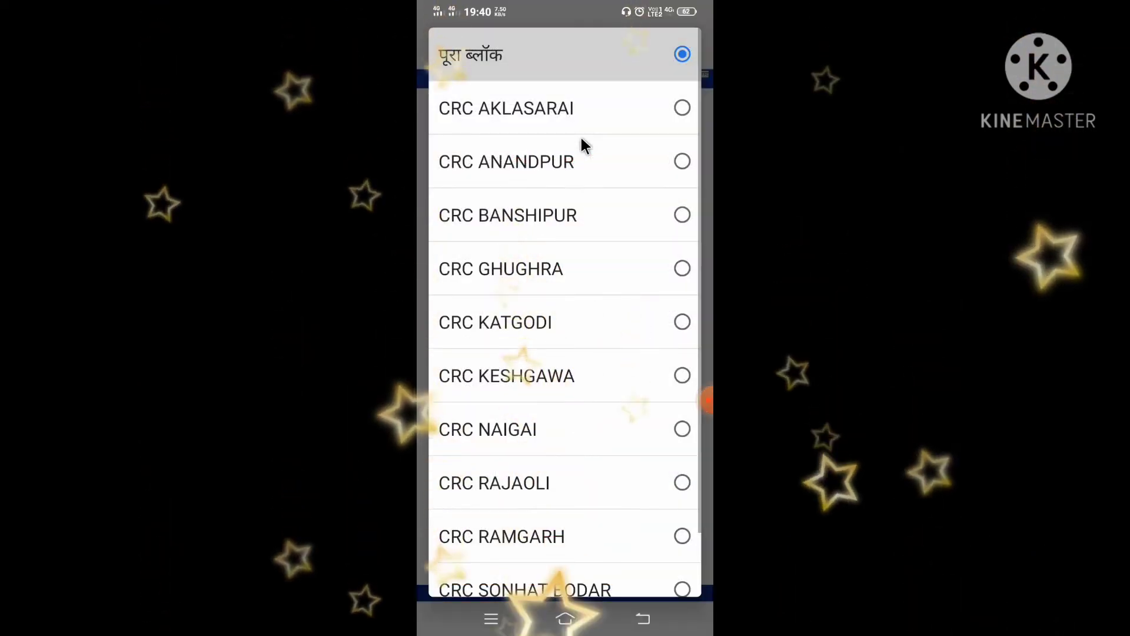
left_click(535, 328)
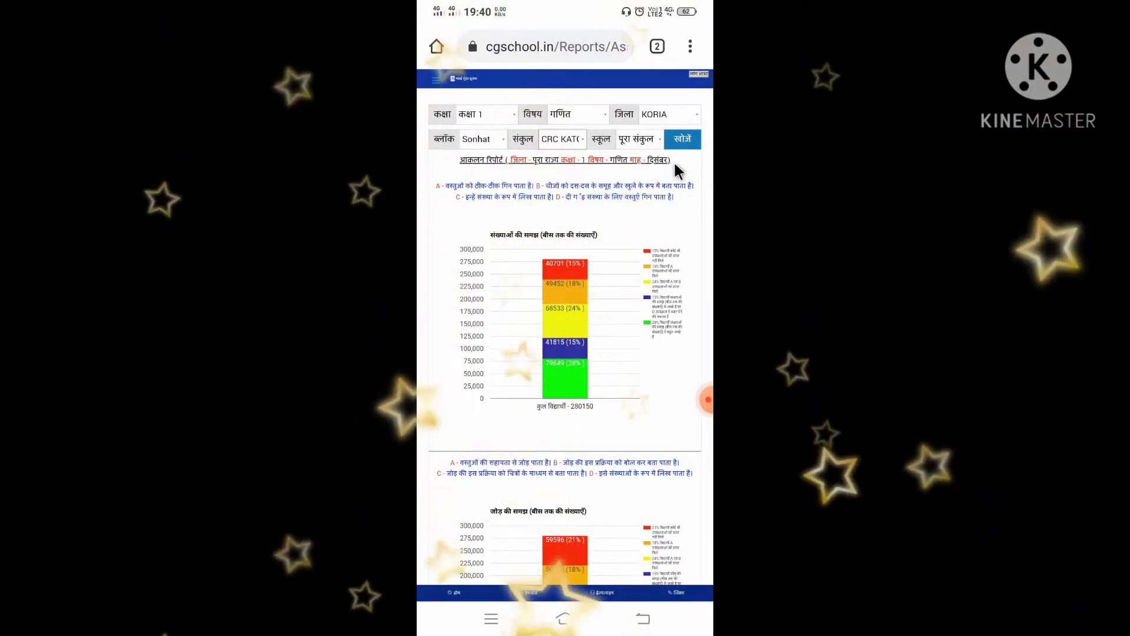
left_click(693, 147)
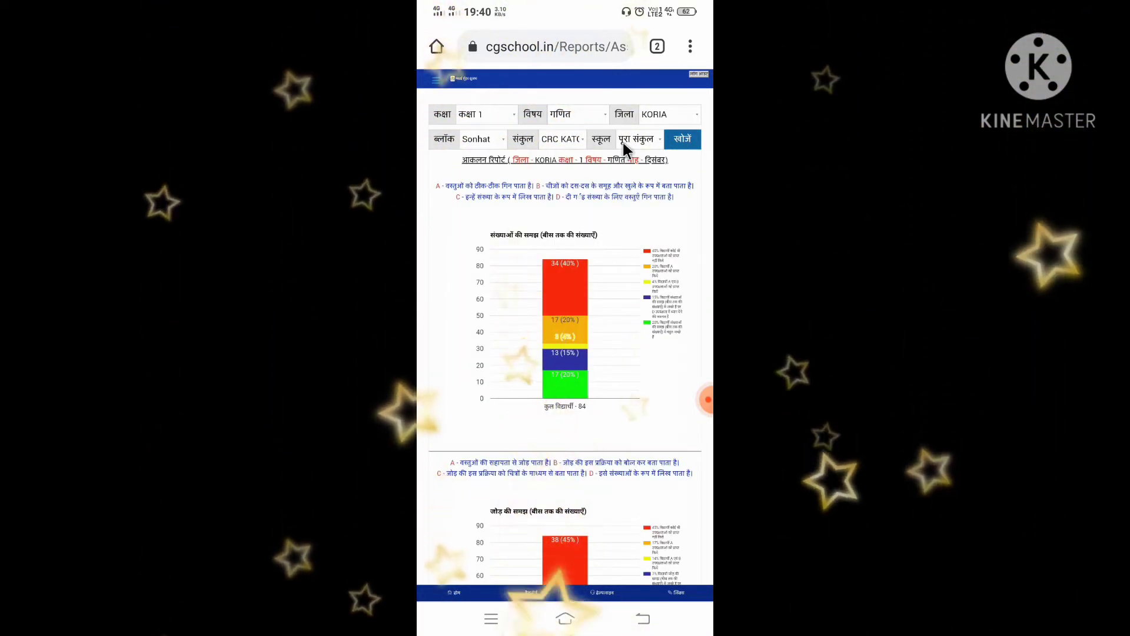
Review the schools offered for the CRC KATGODI cluster, its assessment charts and the district choices.
left_click(640, 143)
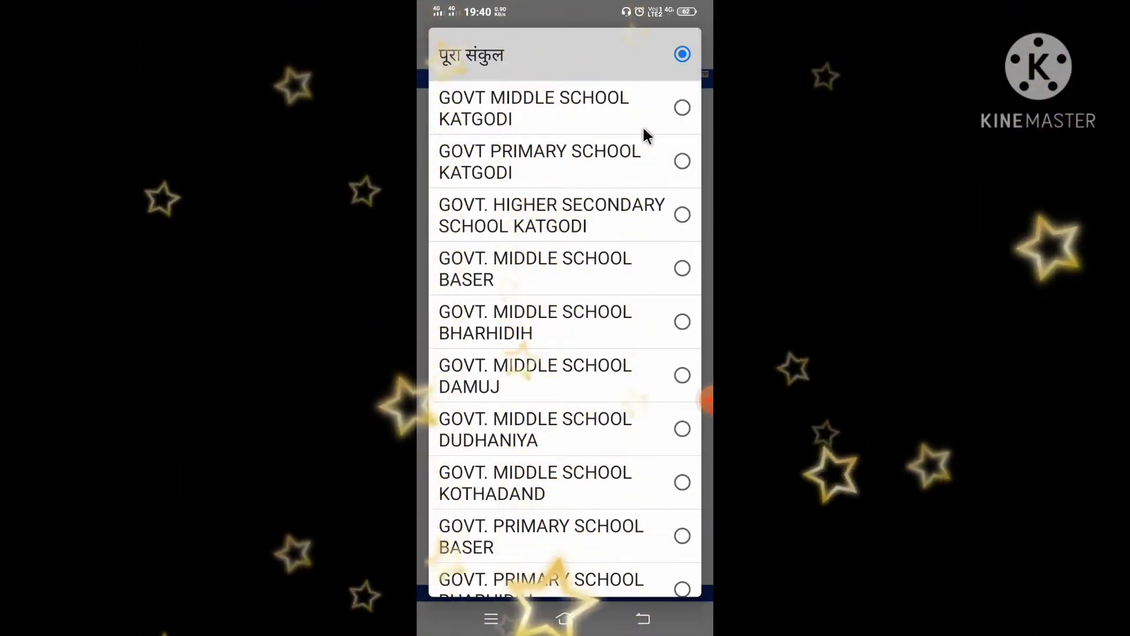
left_click(642, 618)
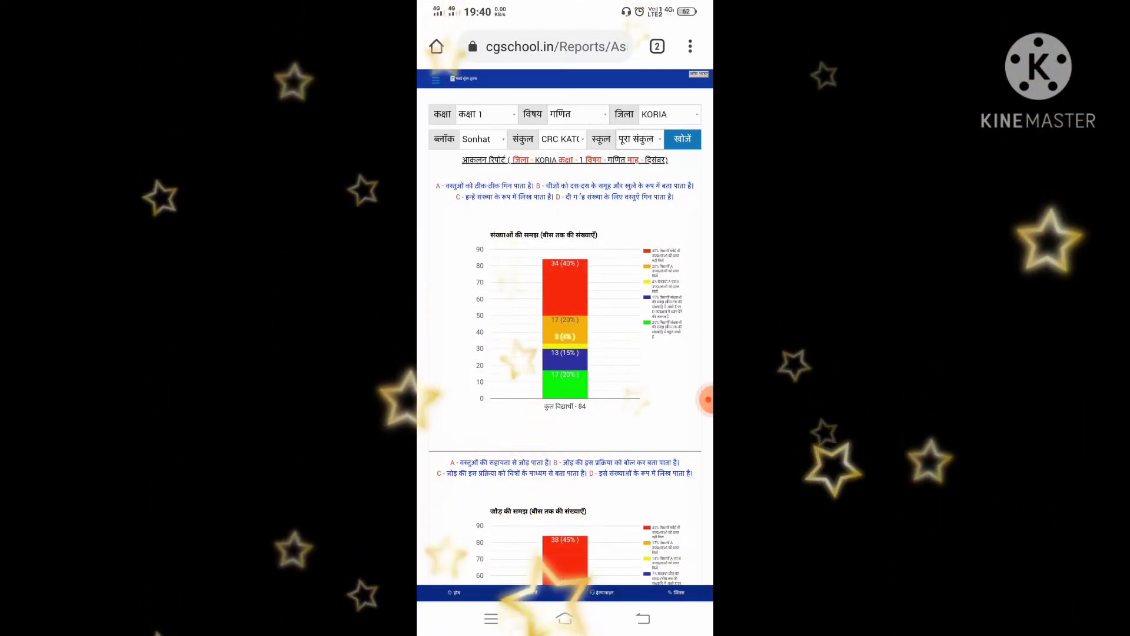
mouse_move(569, 286)
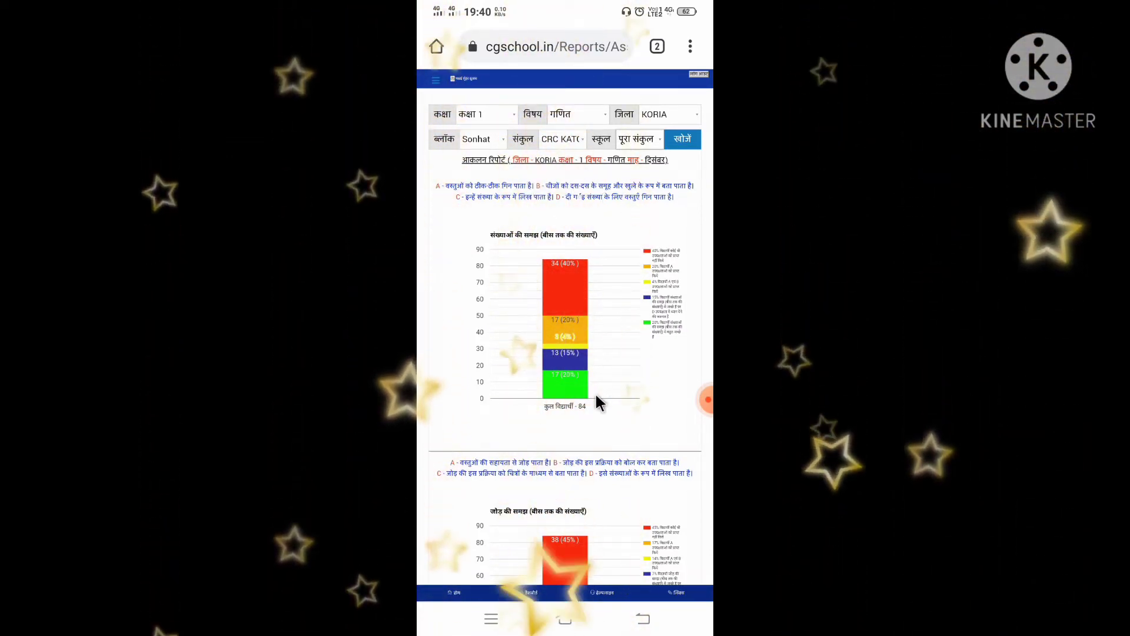
scroll(686, 318, "down", 5)
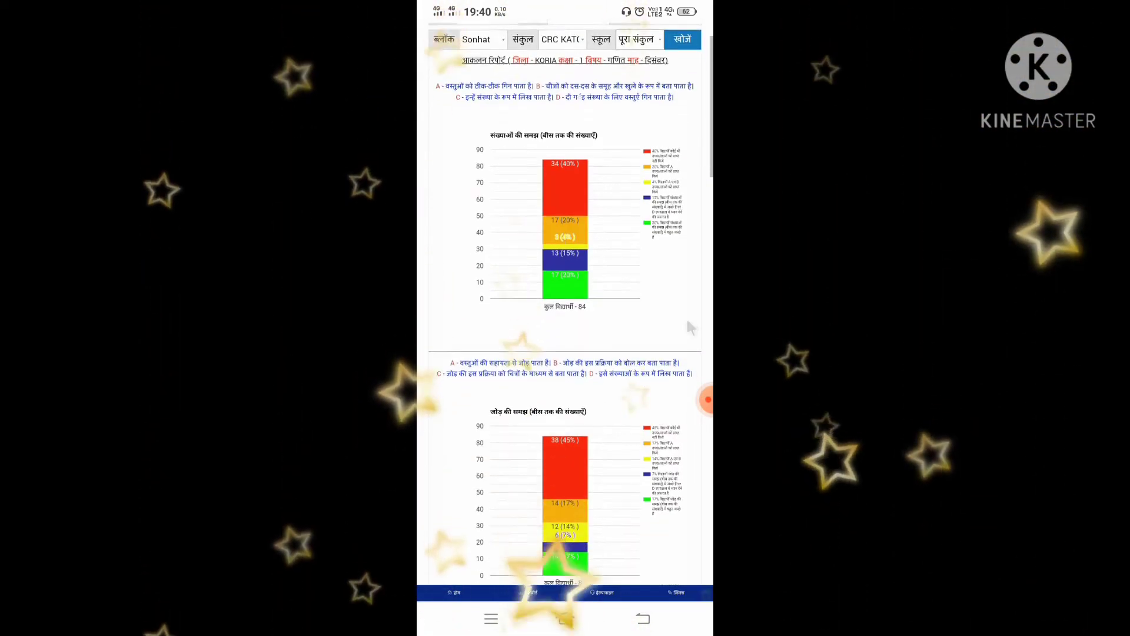
scroll(683, 317, "down", 10)
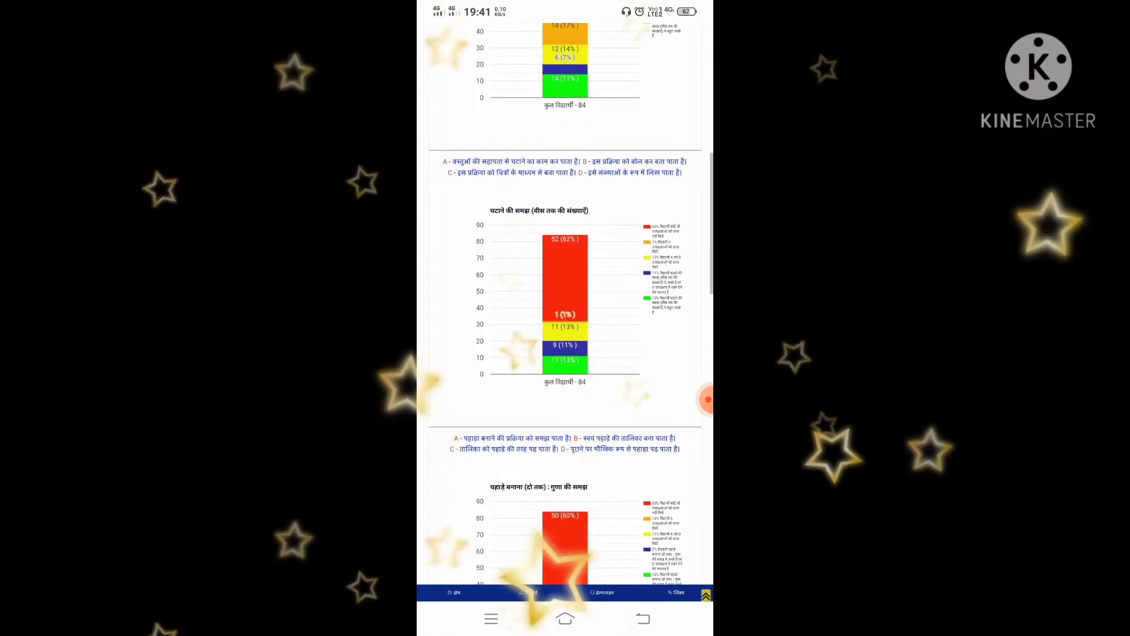
scroll(646, 319, "up", 15)
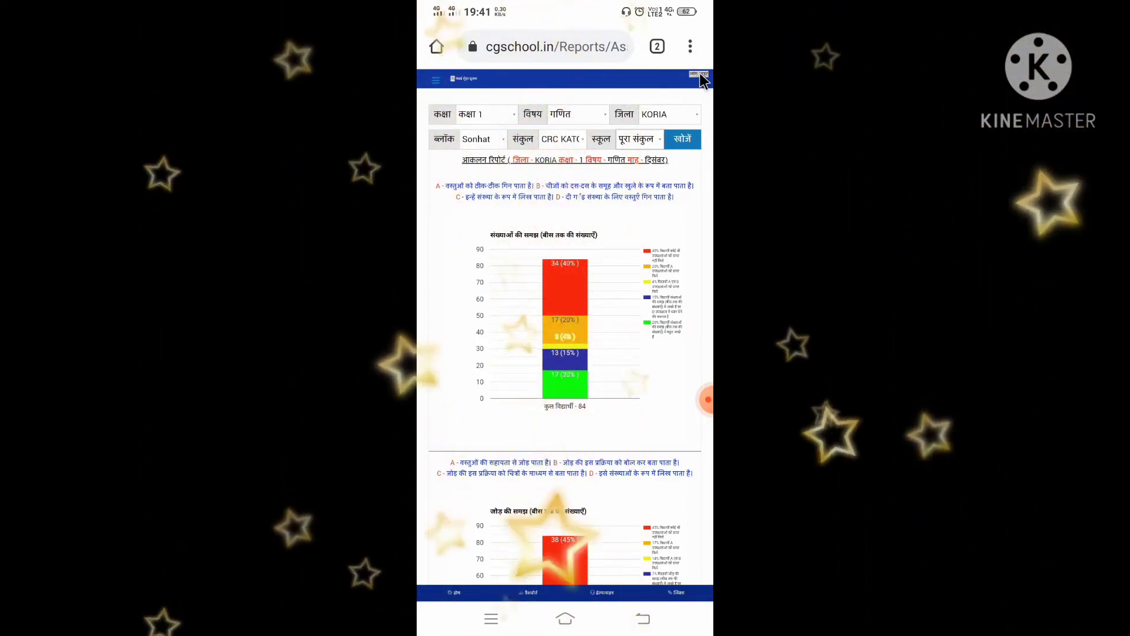
left_click(671, 114)
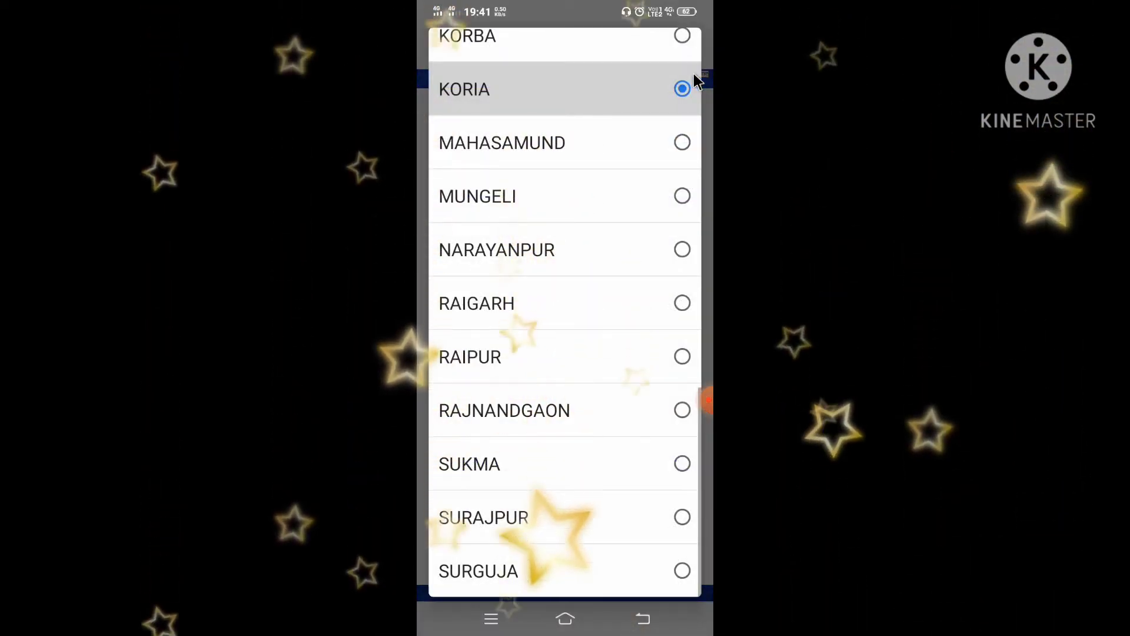
left_click(694, 78)
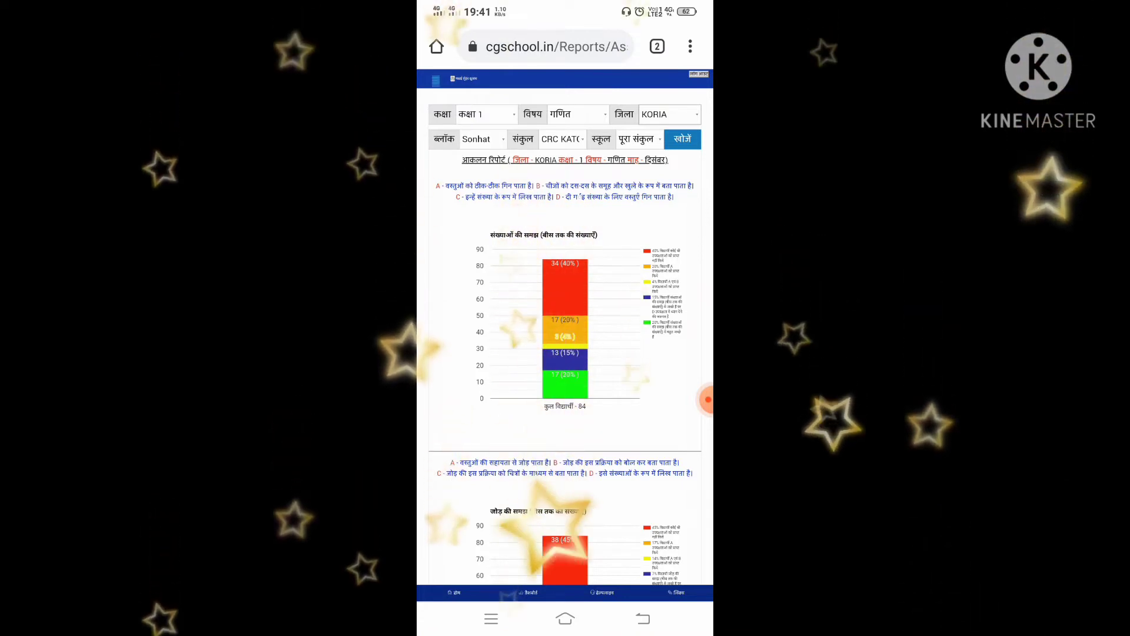
Visit the स्कूल शिक्षा report list and return to the portal's home page.
left_click(436, 80)
left_click(432, 87)
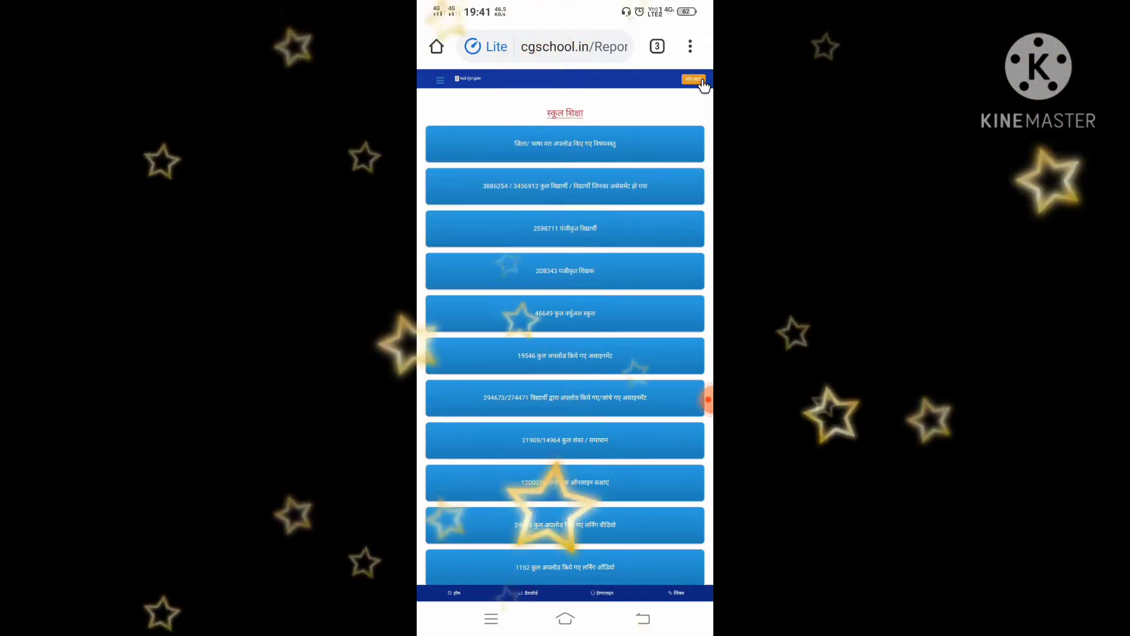
left_click(694, 80)
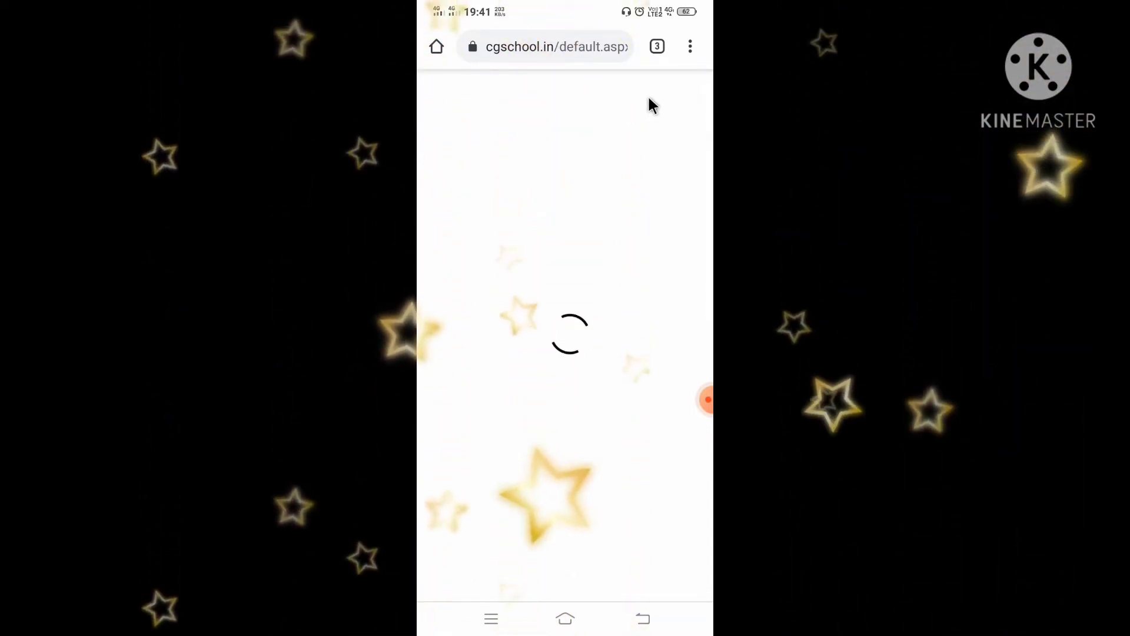
Expand the आकलन तथा उपचारात्मक शिक्षण section, try to open आकलन की प्रविष्टि करें and dismiss the alert.
scroll(630, 113, "down", 1)
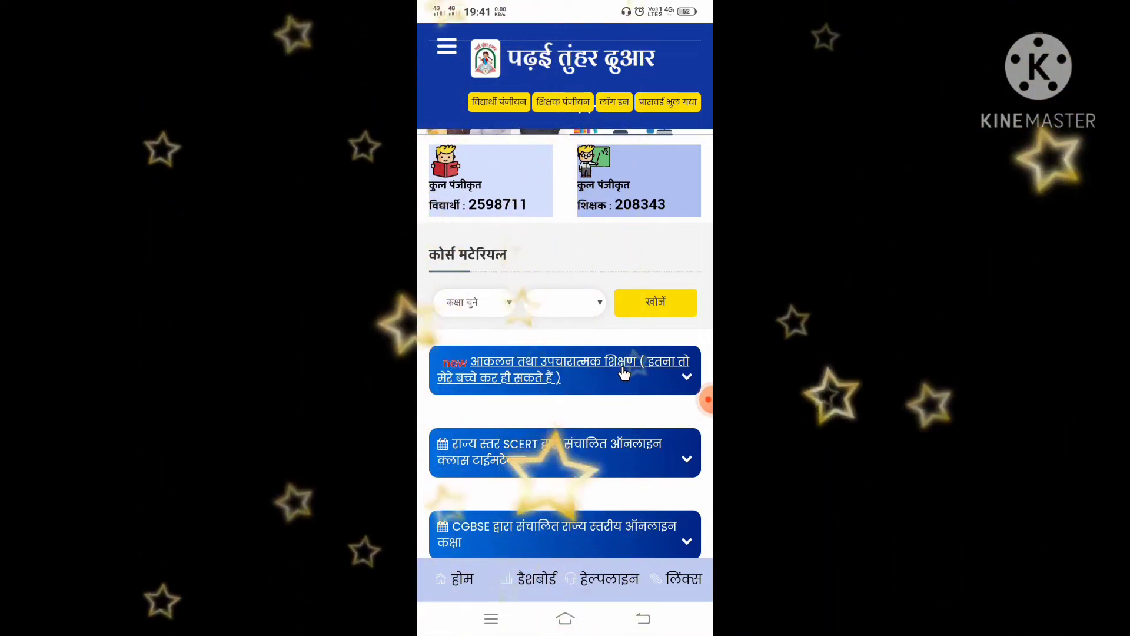
left_click(550, 379)
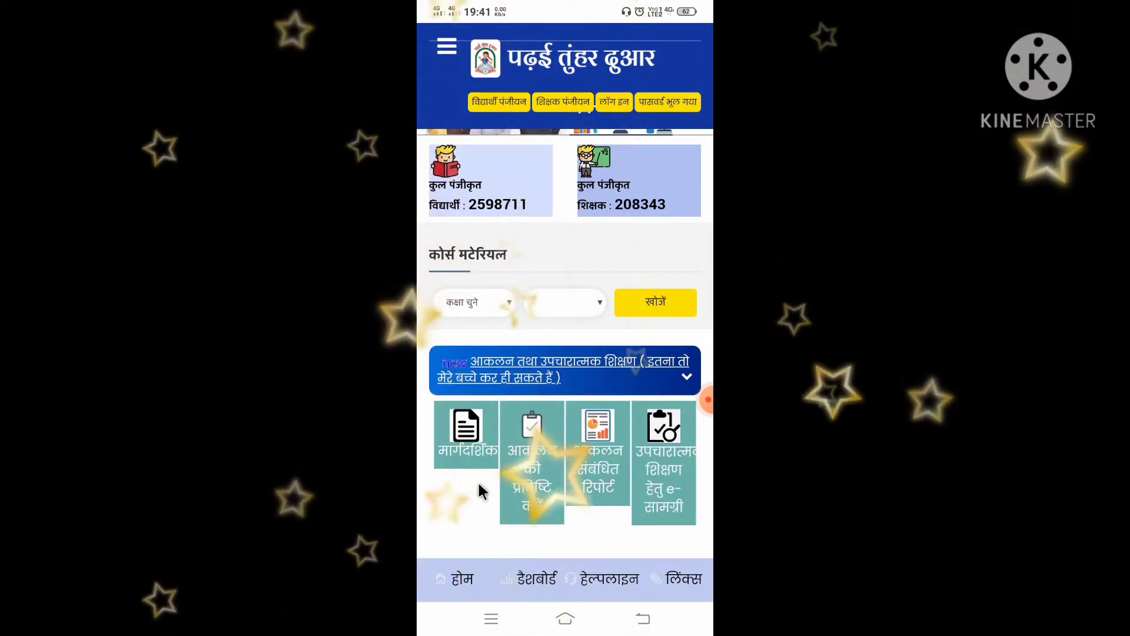
left_click(536, 474)
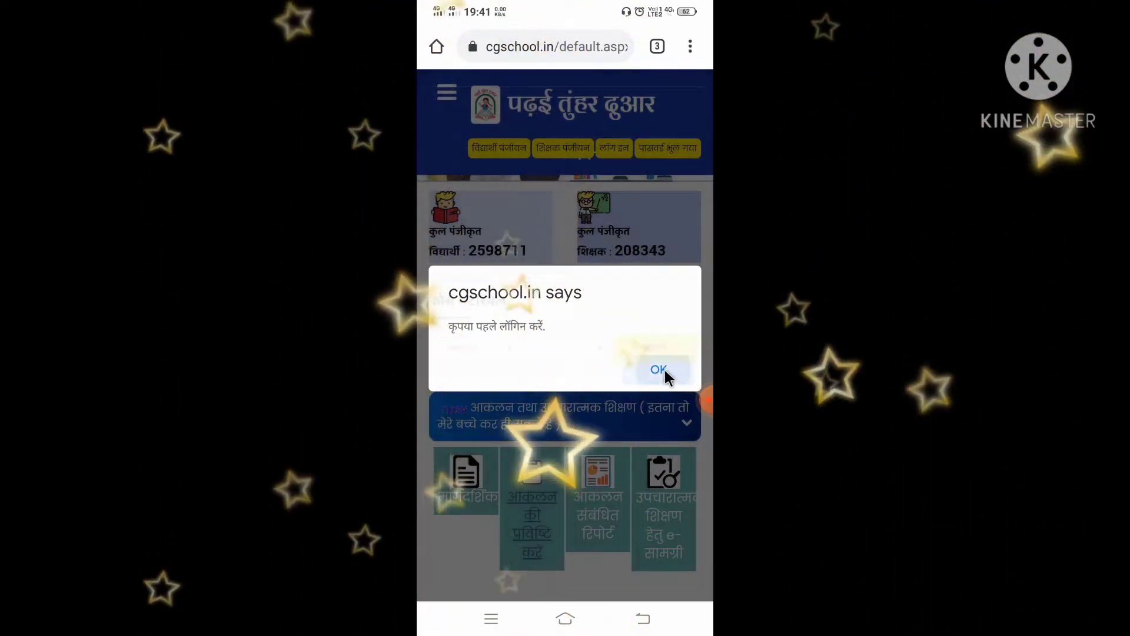
left_click(659, 369)
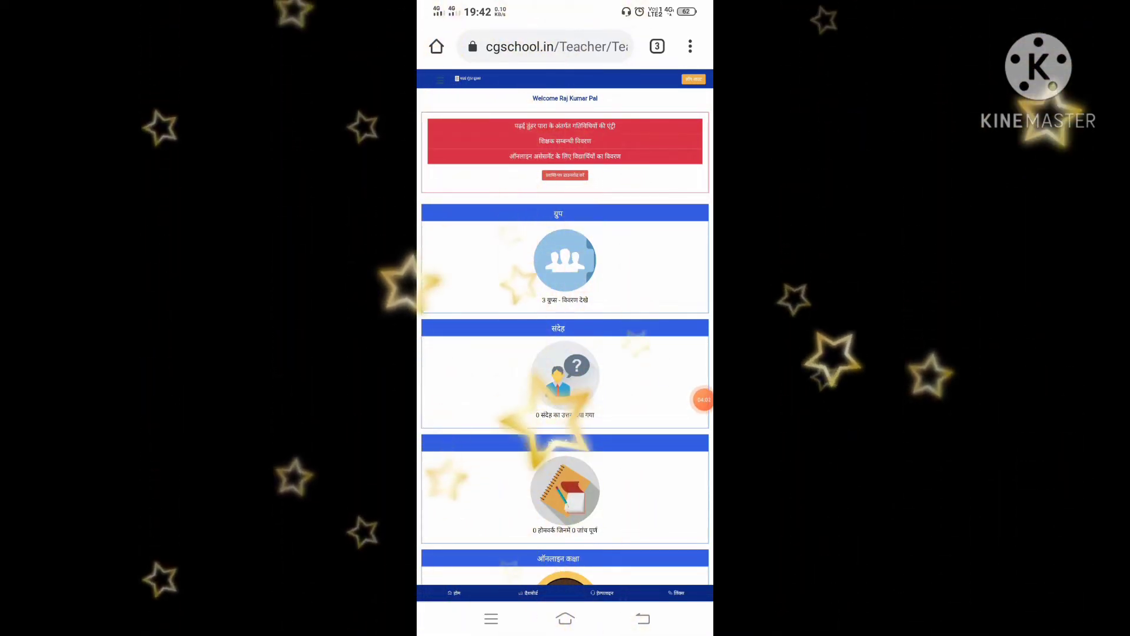
Open the student assessment page विद्यार्थी का असेसमेंट करें from the teacher options.
left_click(439, 89)
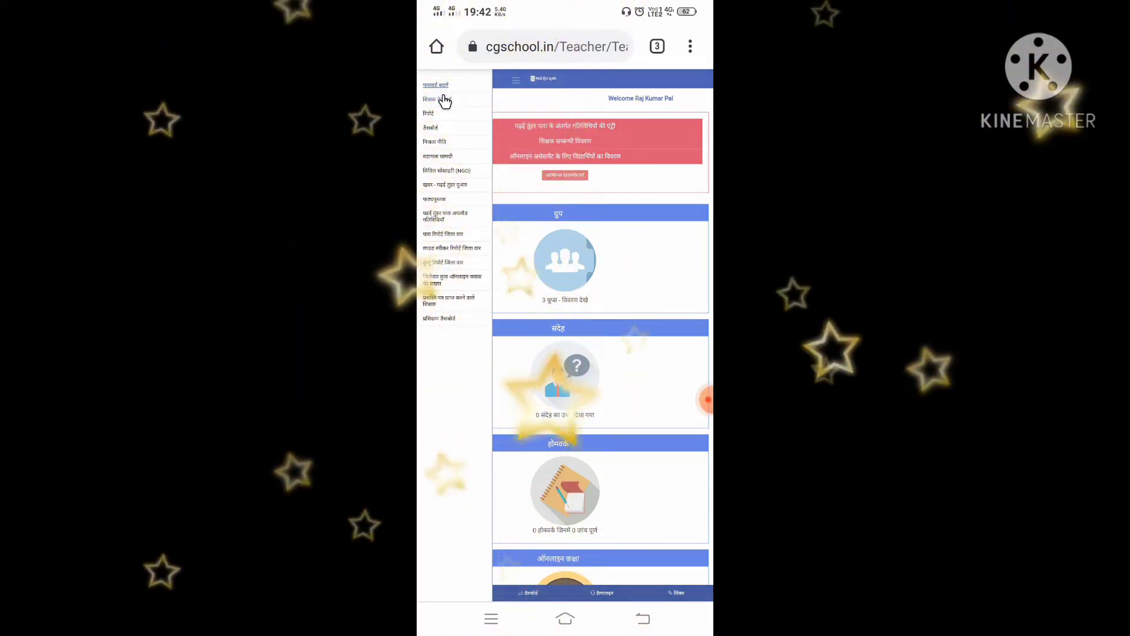
left_click(438, 100)
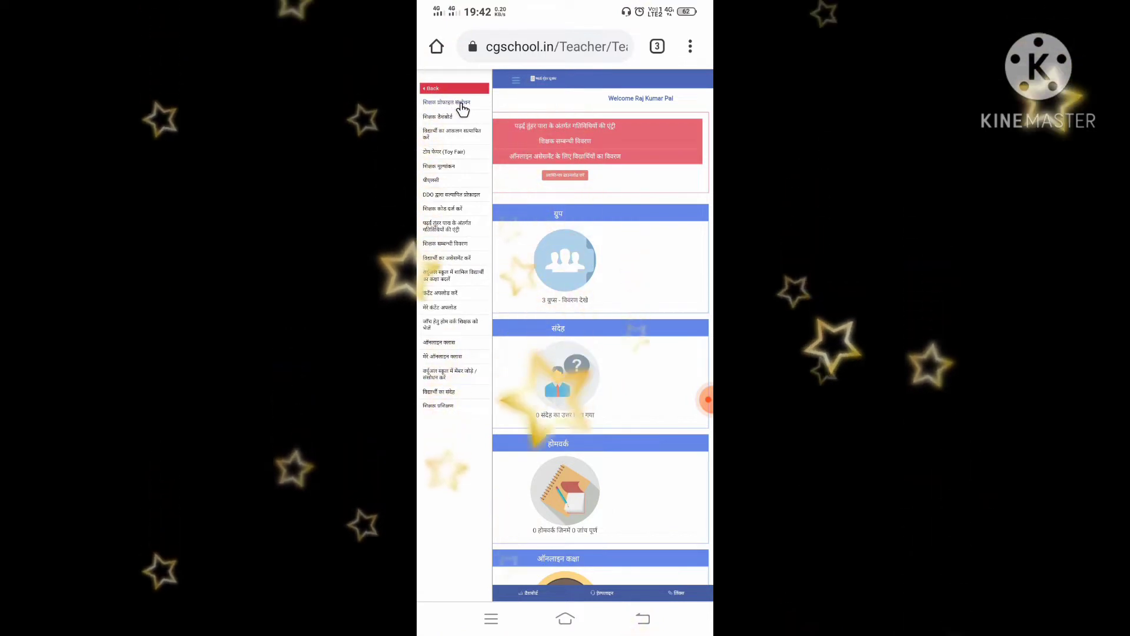
left_click(431, 180)
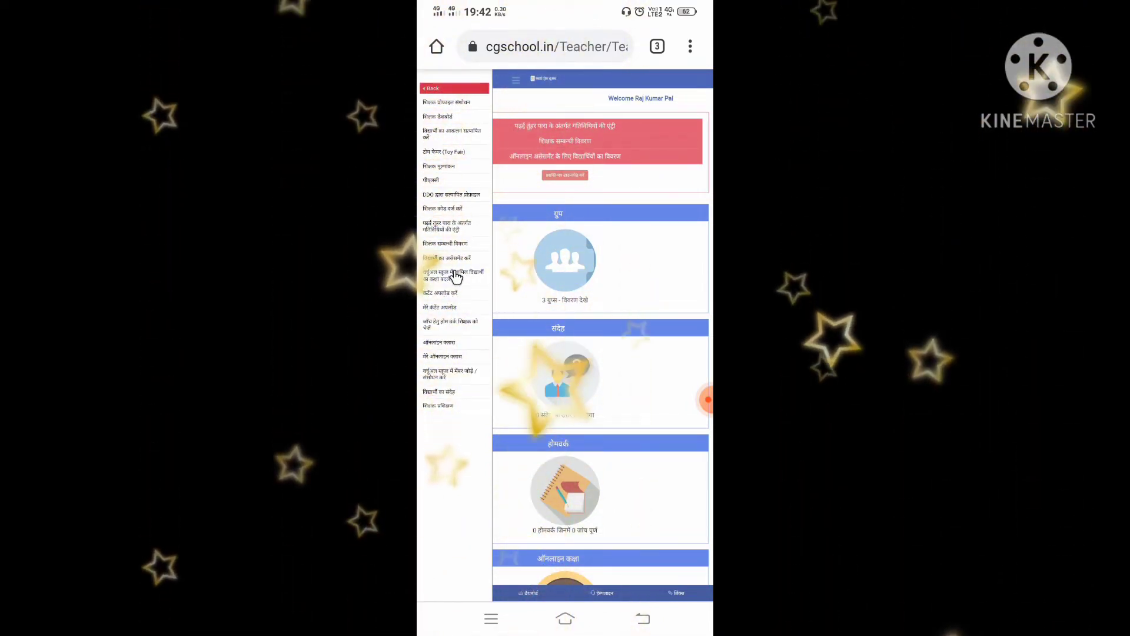
left_click(452, 261)
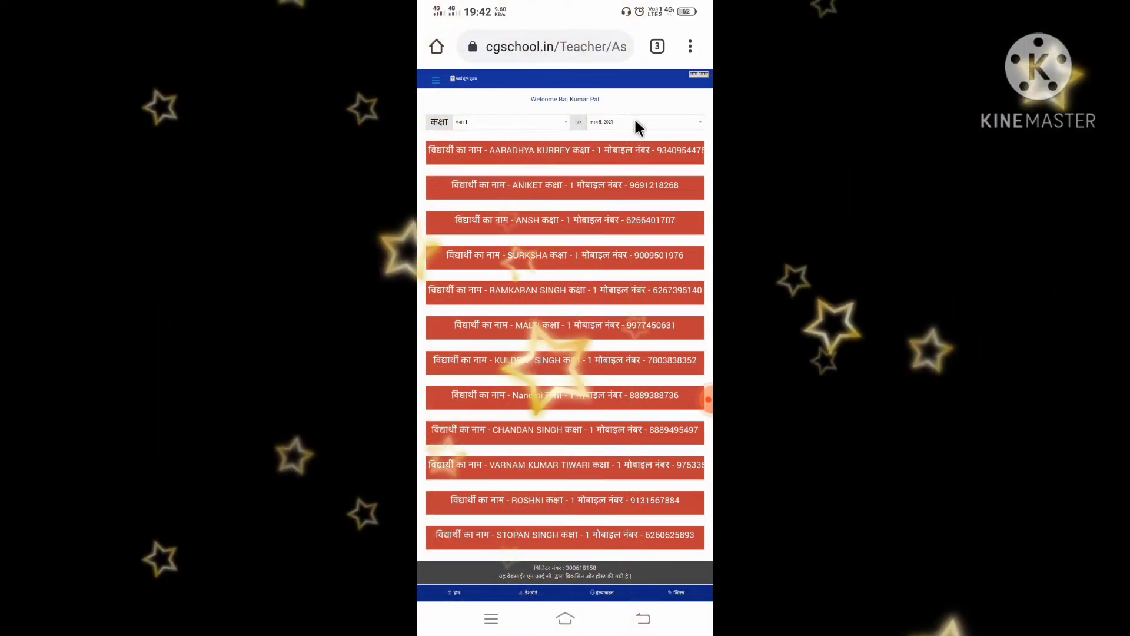
Filter the student list to कक्षा 5 and open the first listed student's assessment form.
left_click(563, 122)
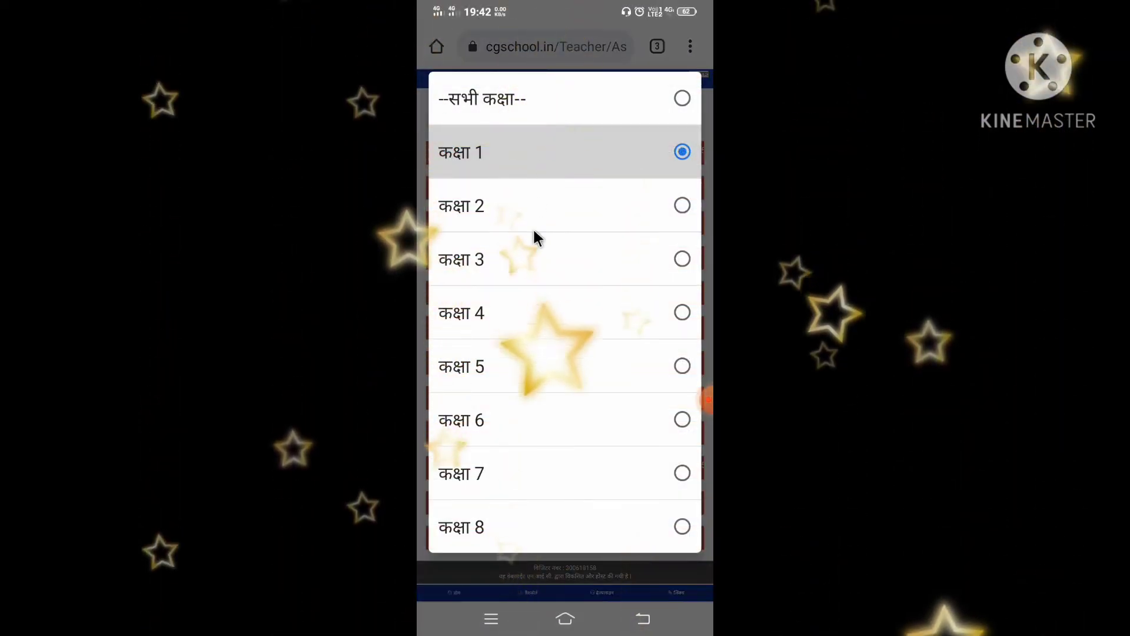
left_click(493, 367)
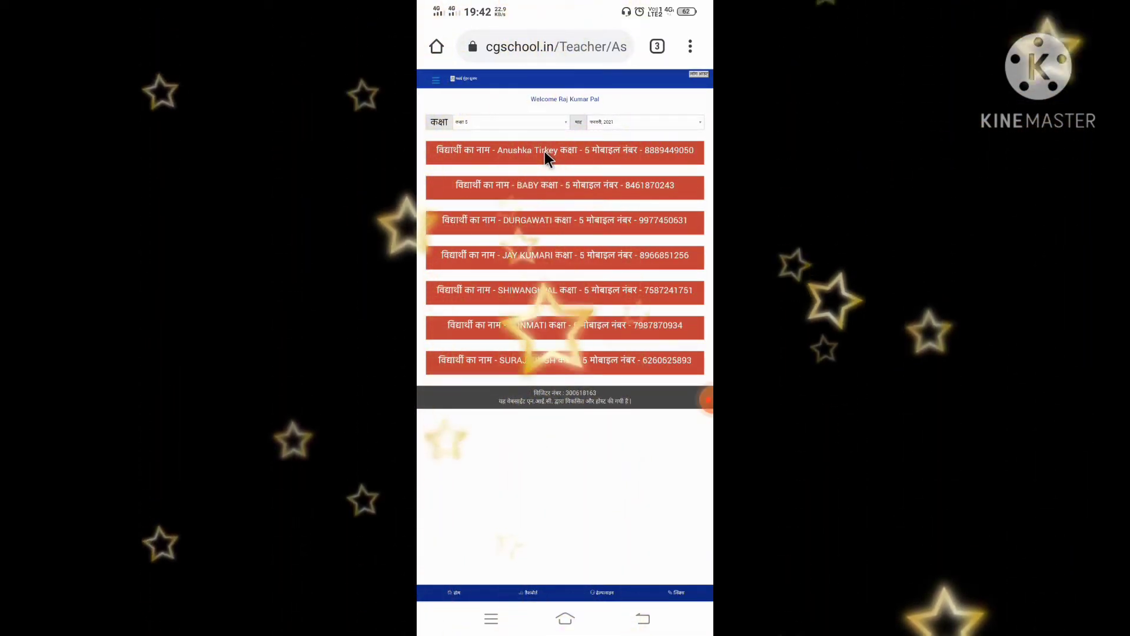
left_click(500, 153)
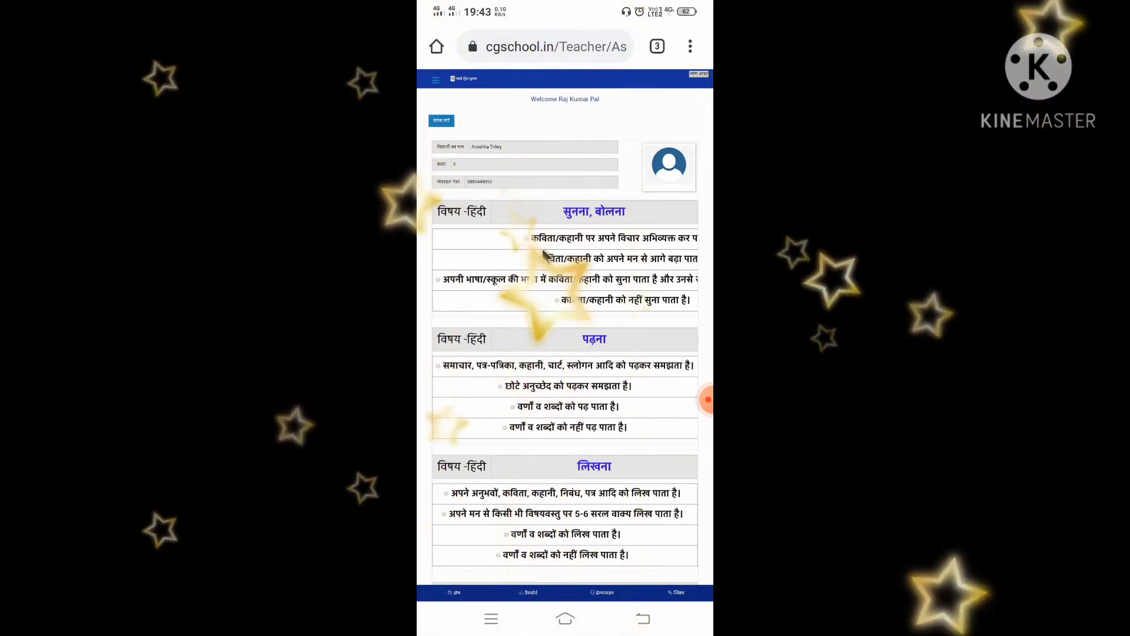
Rate the student's Hindi सुनना, बोलना as कविता/कहानी पर अपने विचार अभिव्यक्त कर पाता है.
left_click(437, 280)
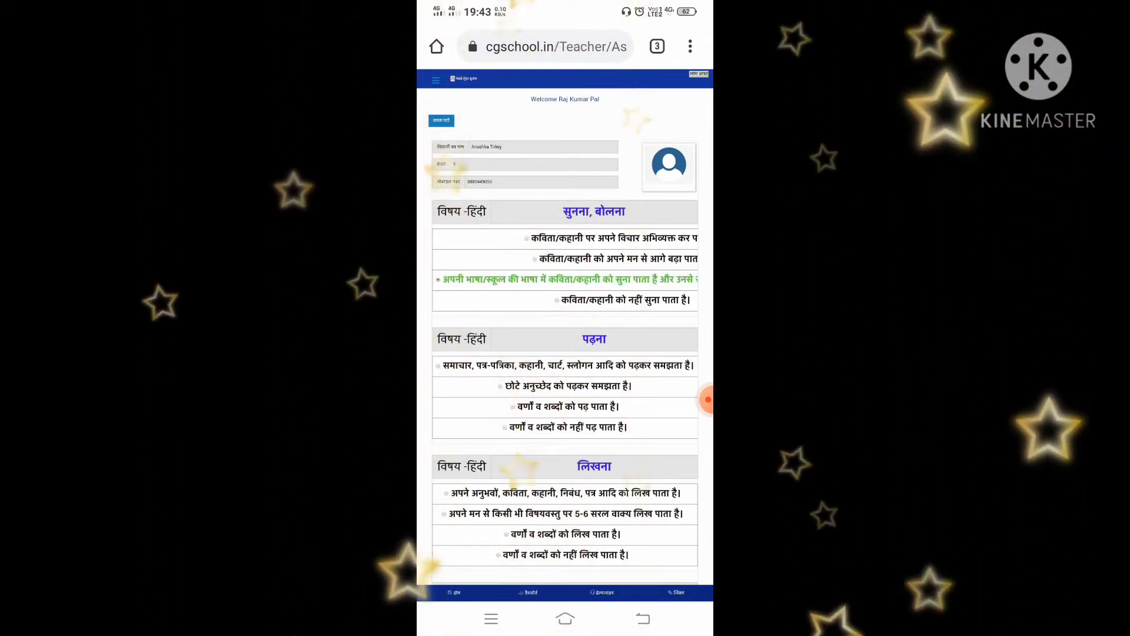
left_click(535, 258)
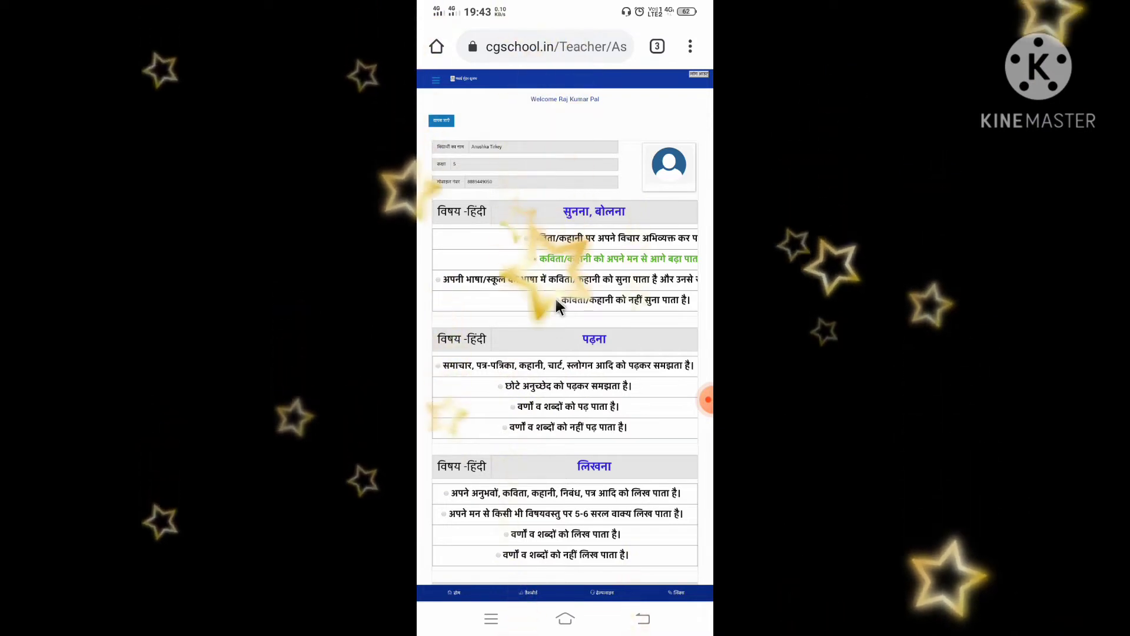
left_click(707, 400)
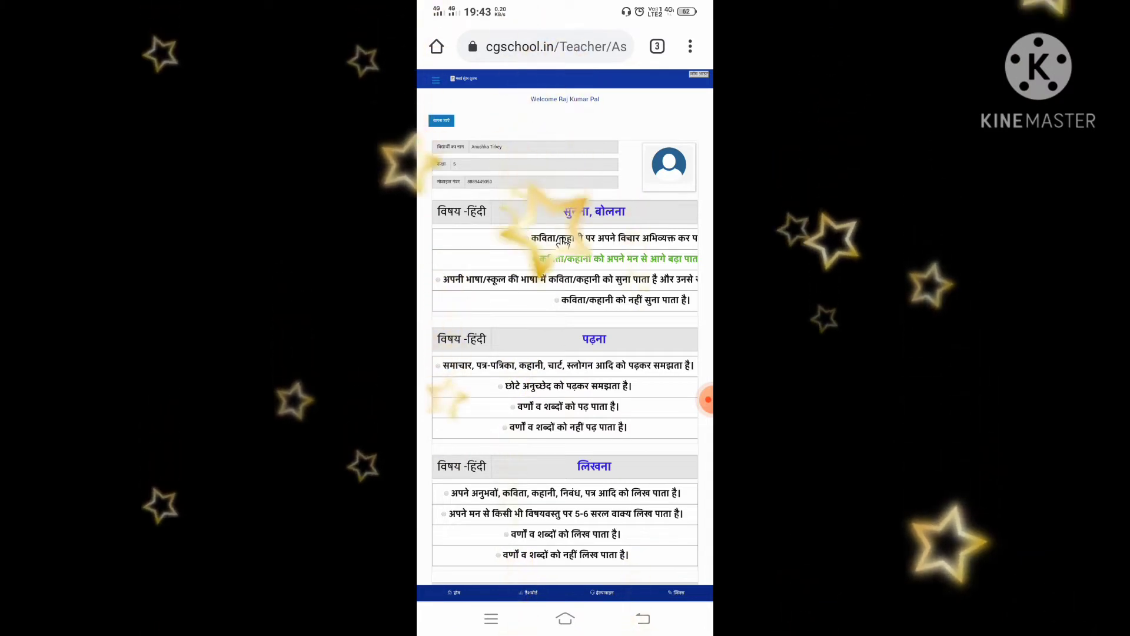
left_click(570, 279)
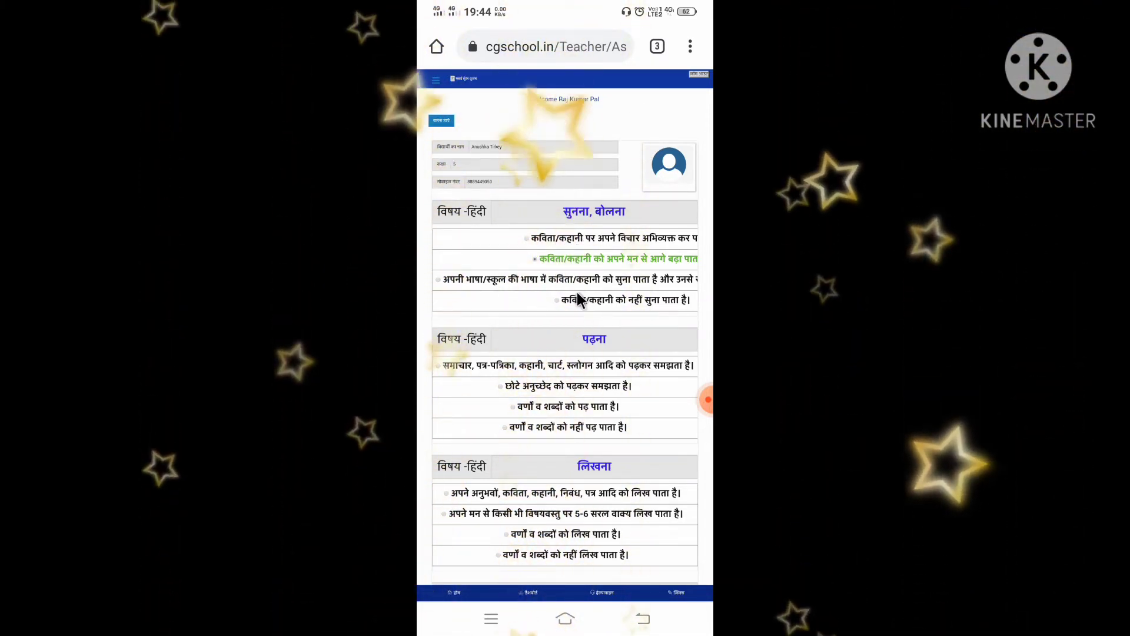
left_click(540, 241)
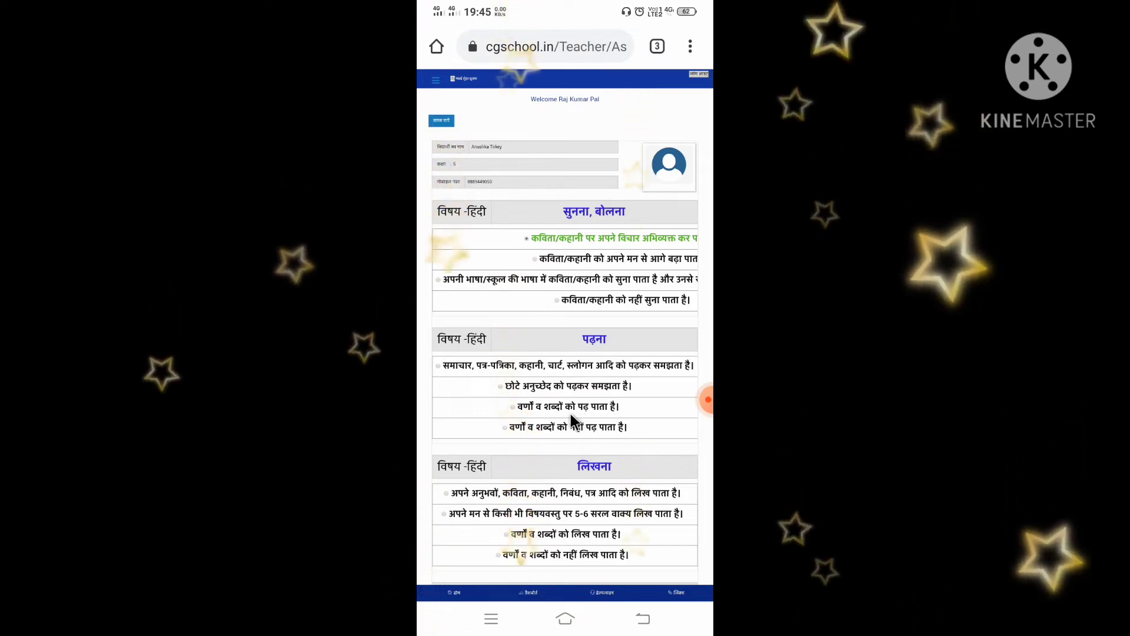
Rate Hindi पढ़ना as समाचार, पत्र-पत्रिका, कहानी, चार्ट, स्लोगन आदि को पढ़कर समझता है.
left_click(436, 364)
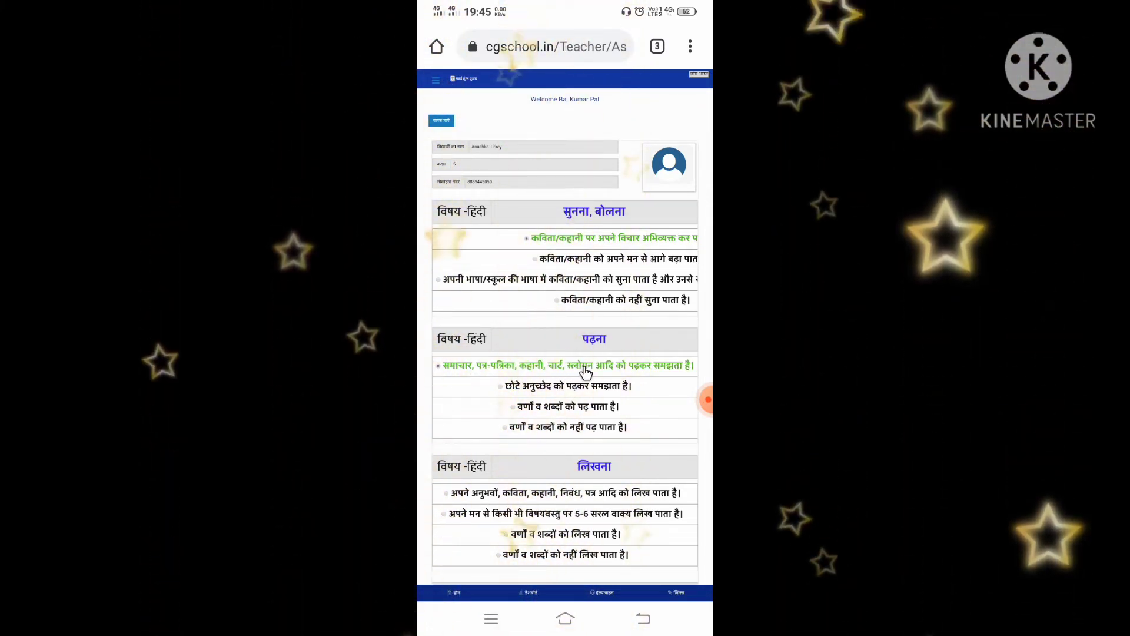
left_click(502, 385)
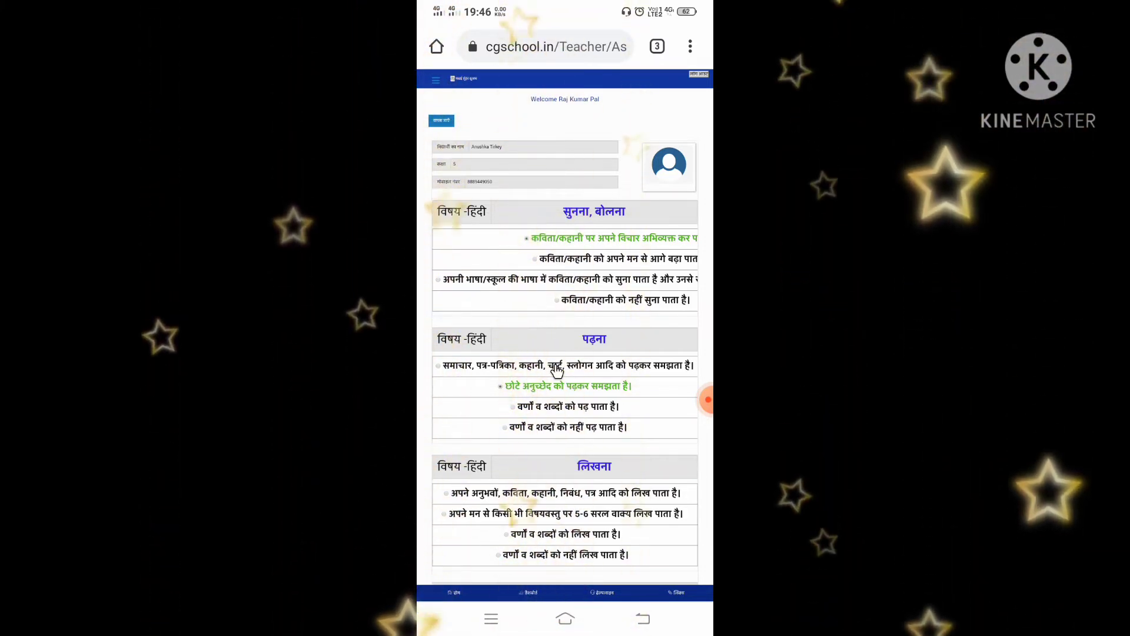
left_click(497, 366)
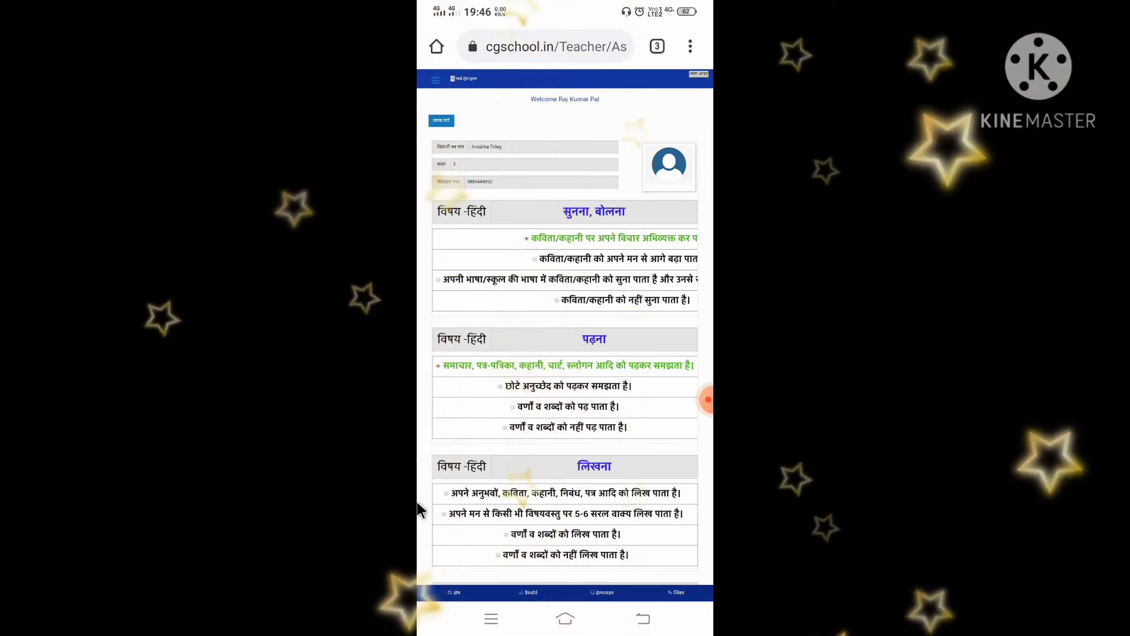
Rate Hindi लिखना as अपने अनुभवों, कविता, कहानी, निबंध, पत्र आदि को लिख पाता है.
left_click(467, 496)
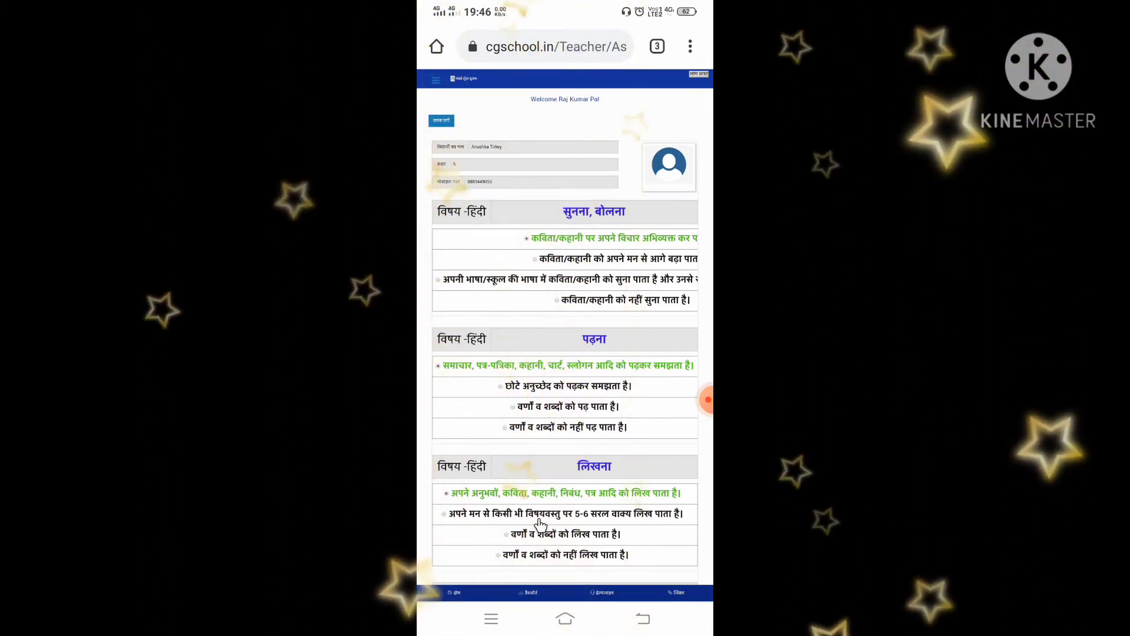
scroll(541, 524, "down", 3)
scroll(565, 294, "down", 3)
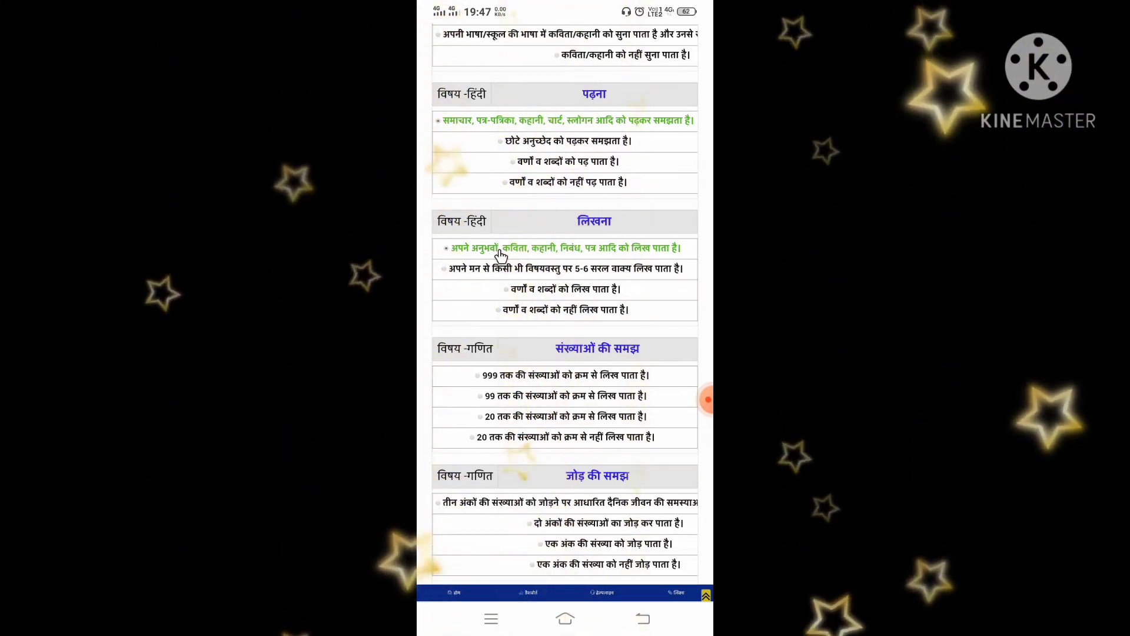
left_click(462, 272)
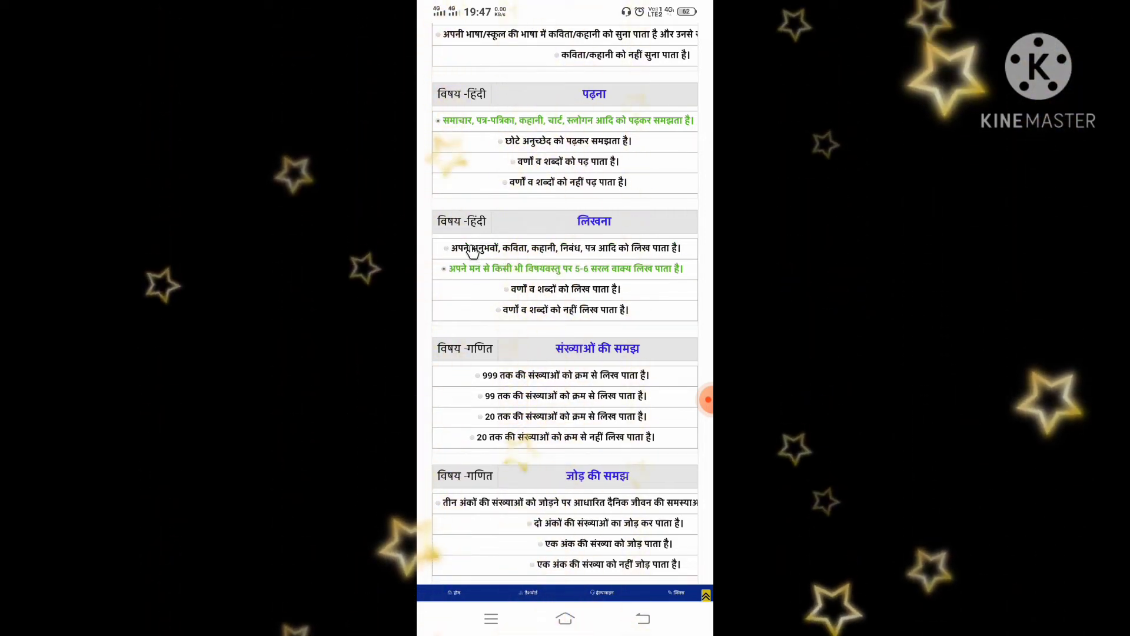
left_click(471, 250)
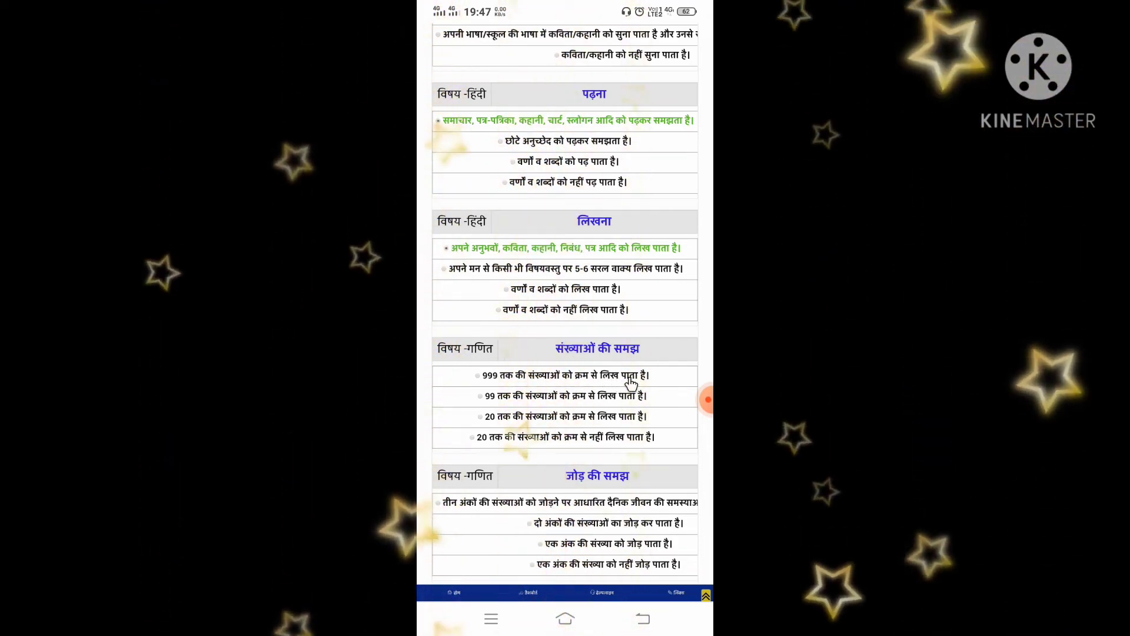
Rate गणित संख्याओं की समझ as 999 तक की संख्याओं को क्रम से लिख पाता है.
left_click(555, 375)
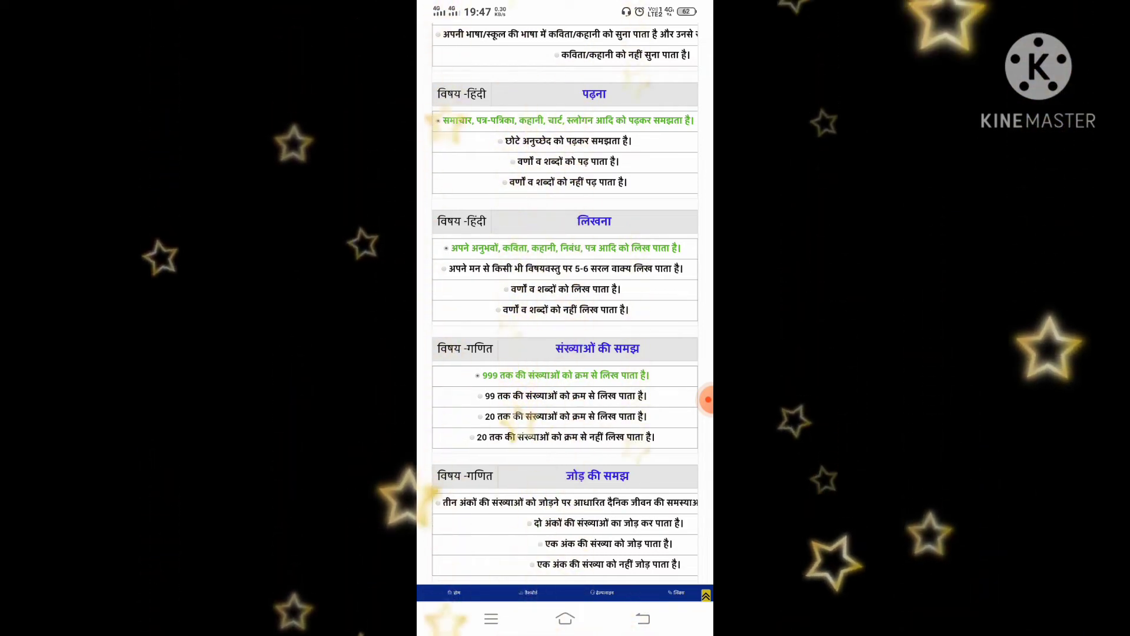
left_click(602, 349)
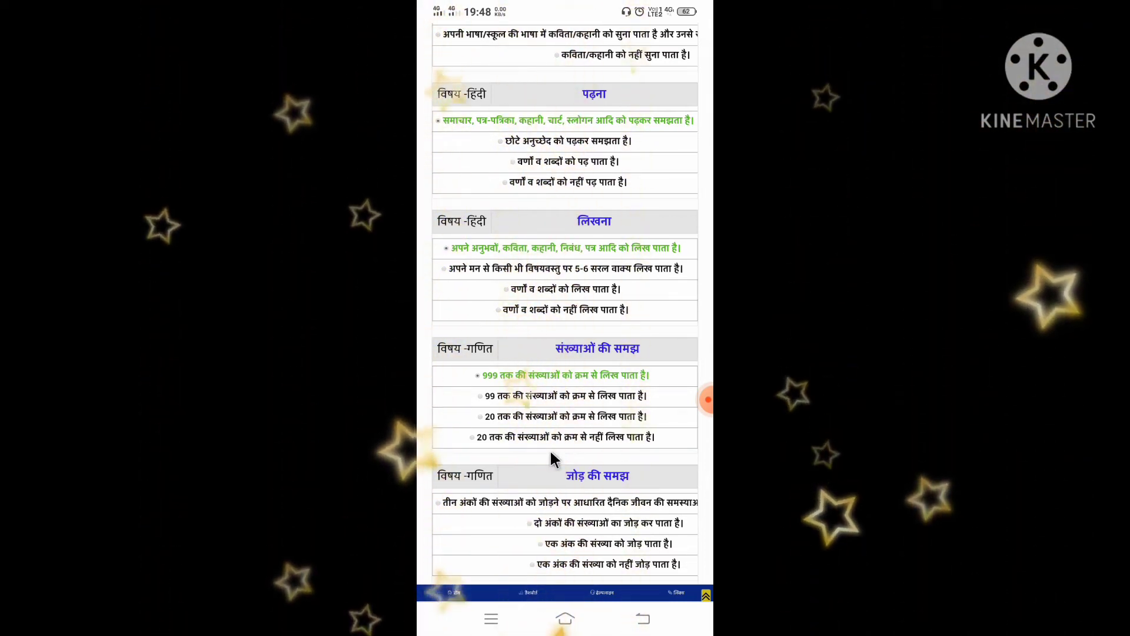
Rate the गणित skills घटाने, जोड़, गुणा and भाग की समझ at the highest level, solving daily-life (दैनिक जीवन) problems.
scroll(576, 515, "down", 5)
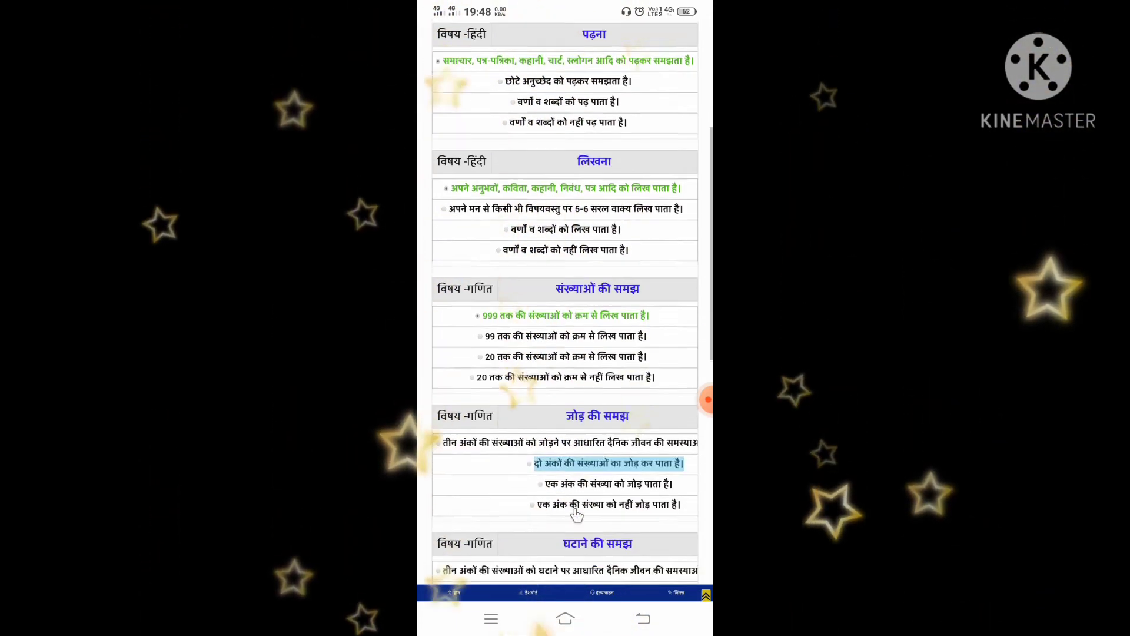
scroll(565, 317, "down", 2)
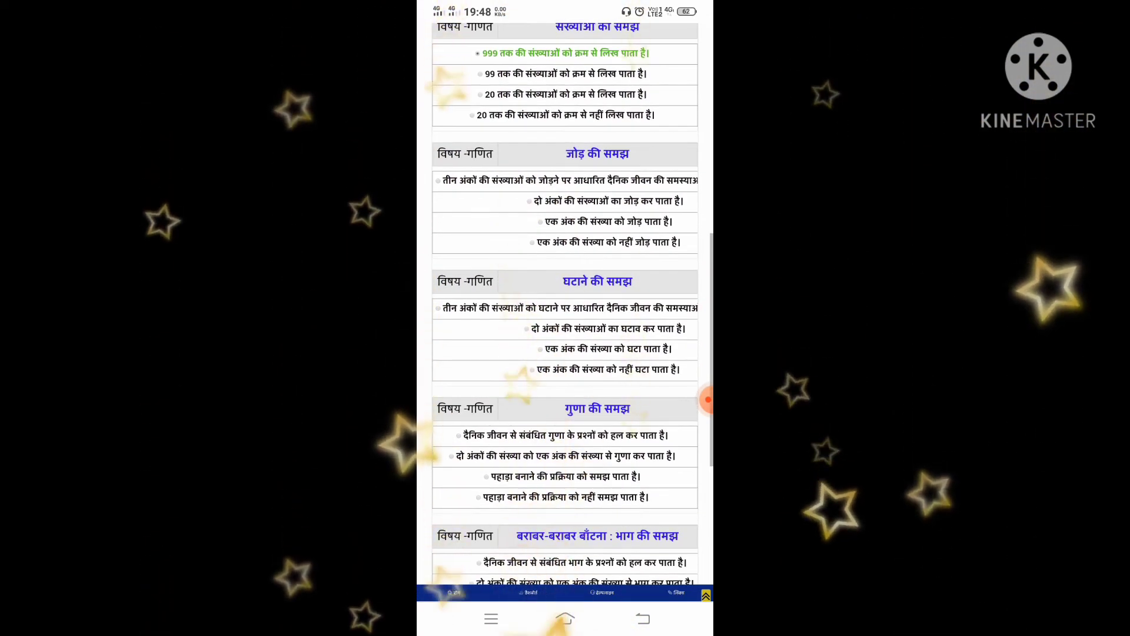
scroll(565, 318, "down", 1)
scroll(668, 466, "down", 2)
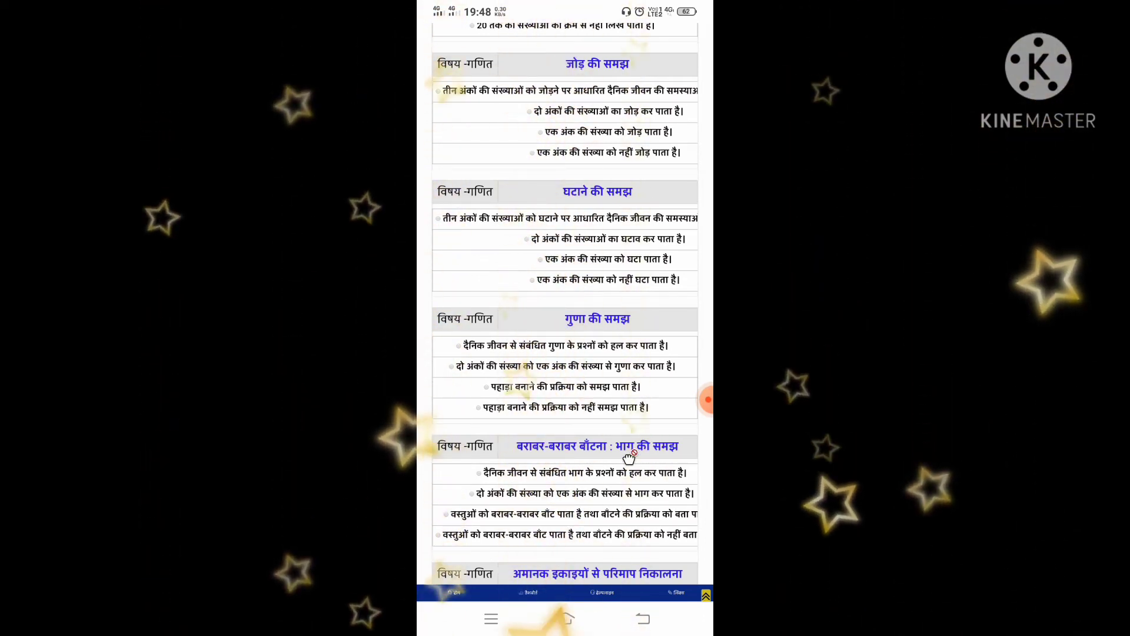
left_click(437, 217)
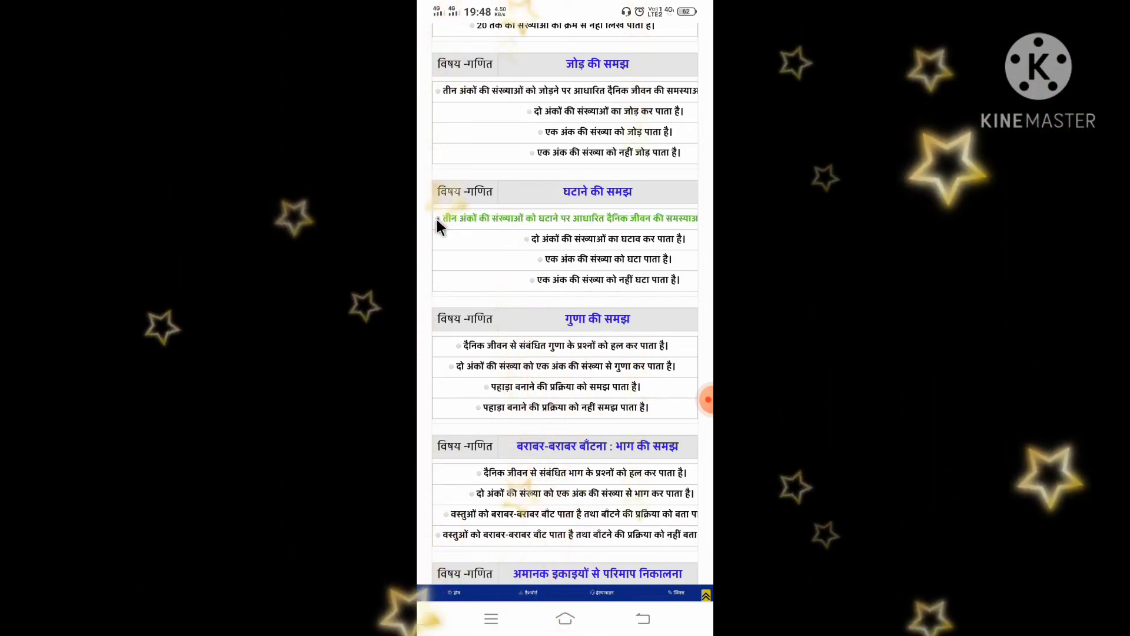
left_click(438, 90)
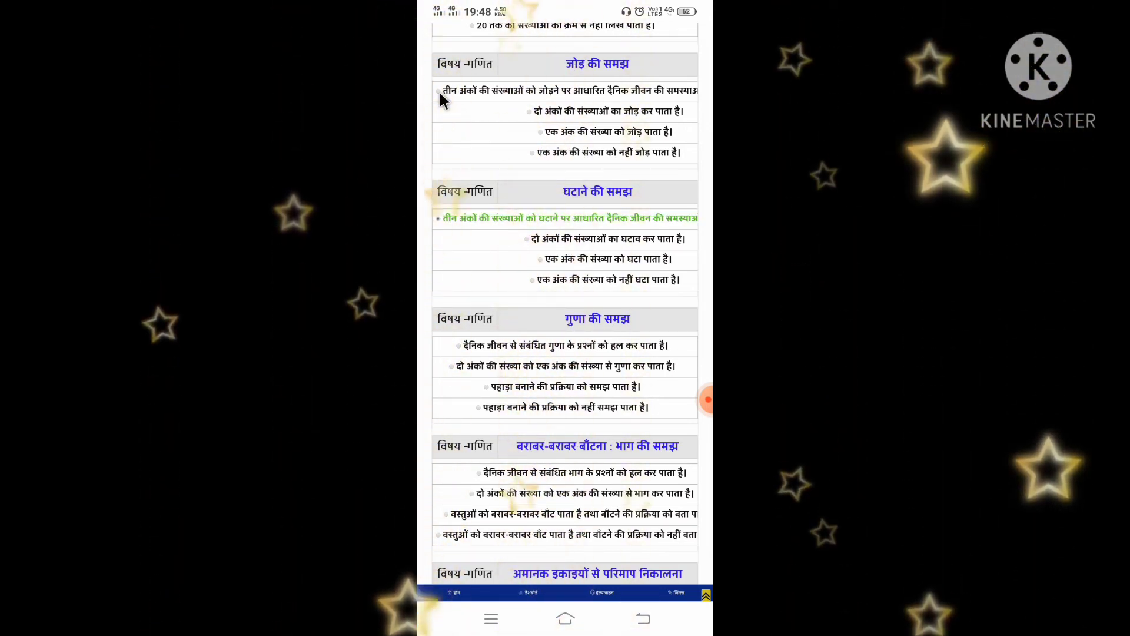
left_click(457, 346)
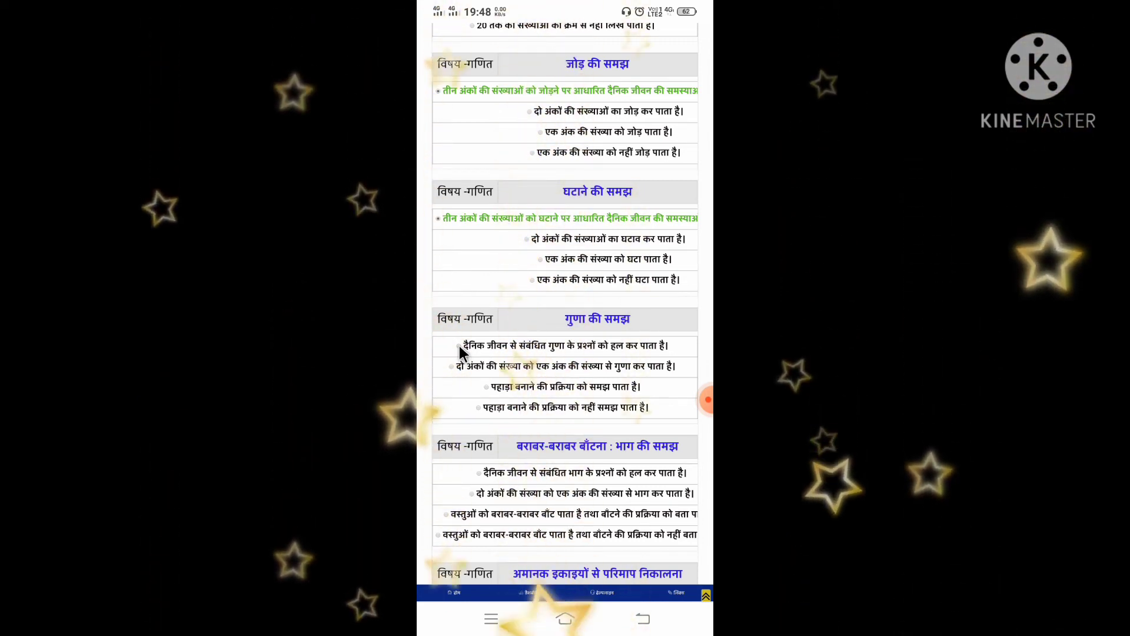
left_click(477, 471)
Rate the perimeter skill as कोई आकृति बनाकर उसका परिमाप निकाल पाता है and पैटर्न बनाना as स्वयं नया पैटर्न बना पाता है.
scroll(492, 477, "down", 1)
scroll(540, 499, "down", 3)
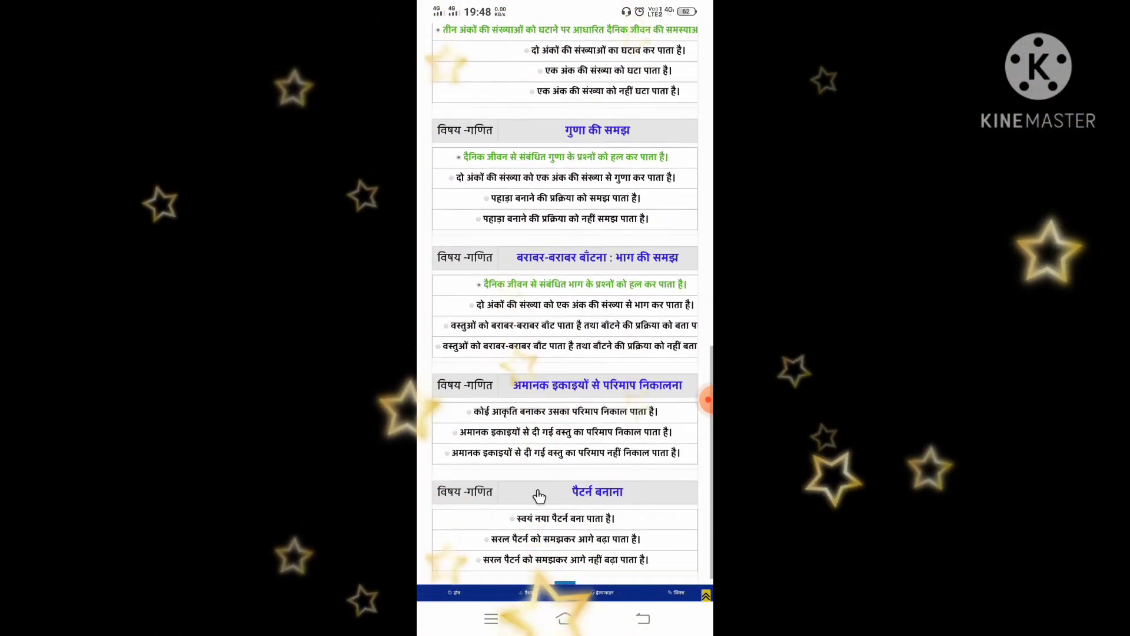
left_click(468, 410)
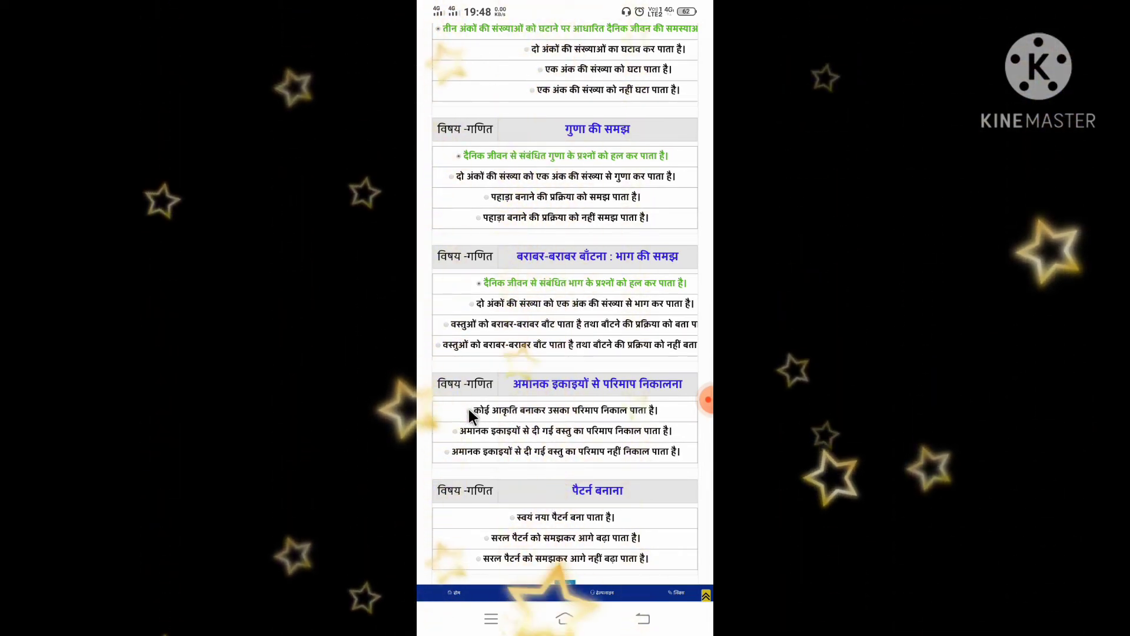
left_click(514, 521)
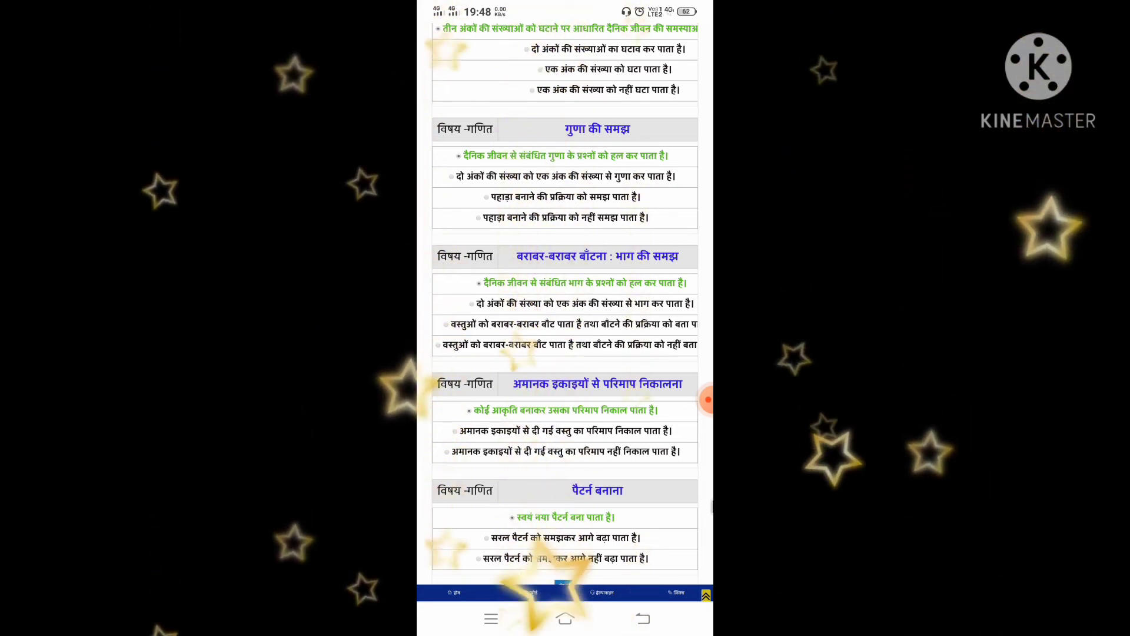
Save the student's completed assessment and dismiss the site's message.
scroll(565, 318, "down", 2)
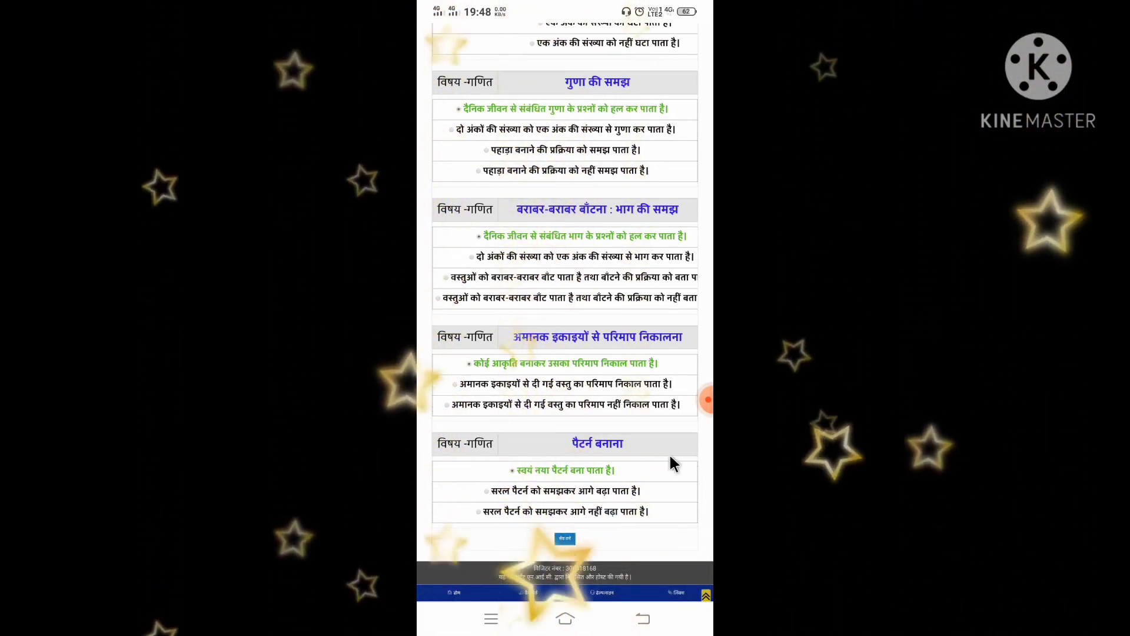
left_click(565, 540)
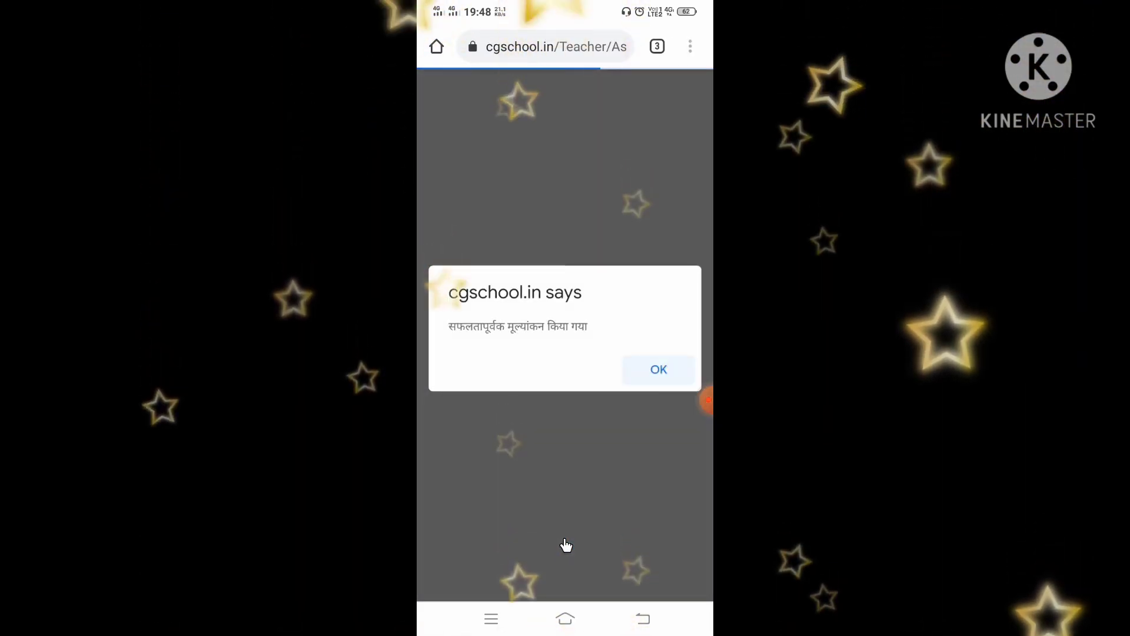
left_click(664, 369)
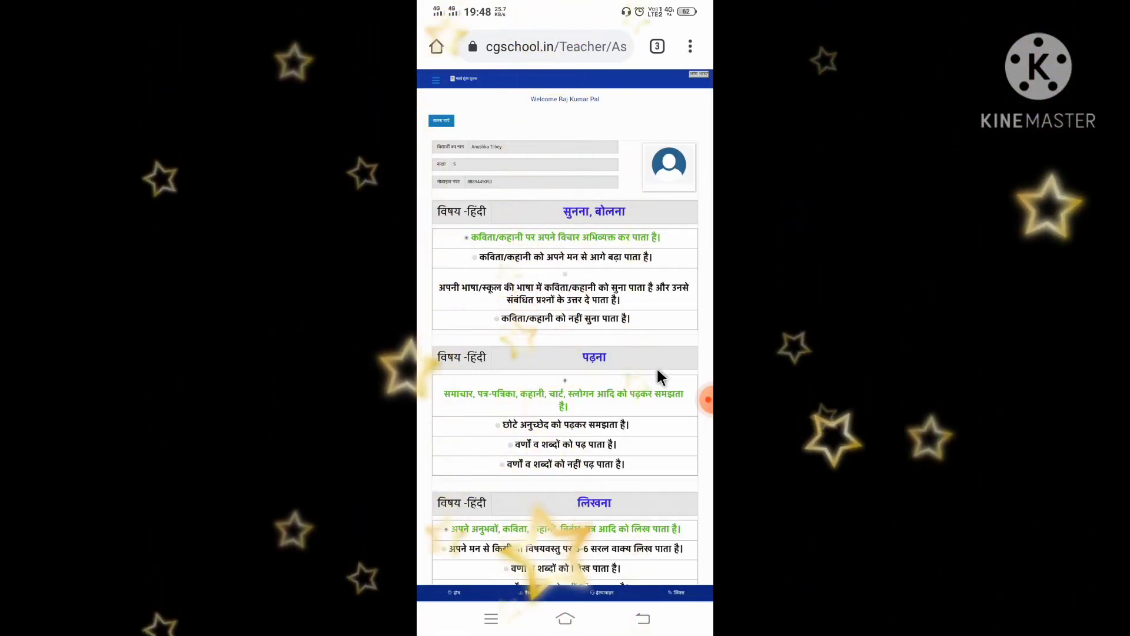
Return from the saved assessment to the student list and filter it to कक्षा 5.
left_click(446, 121)
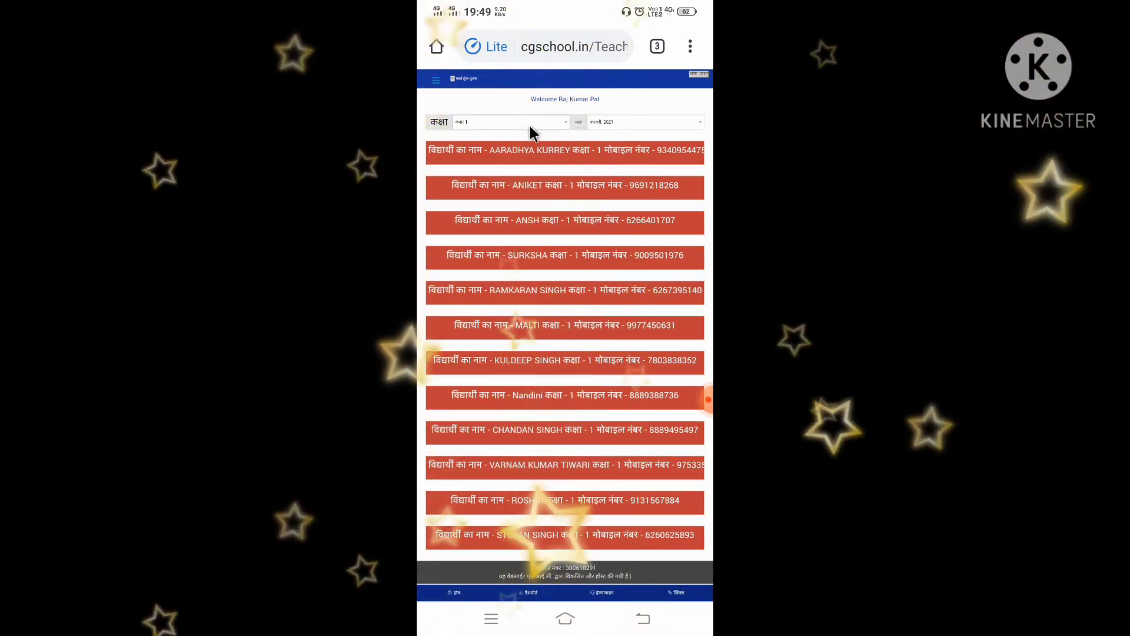
left_click(528, 123)
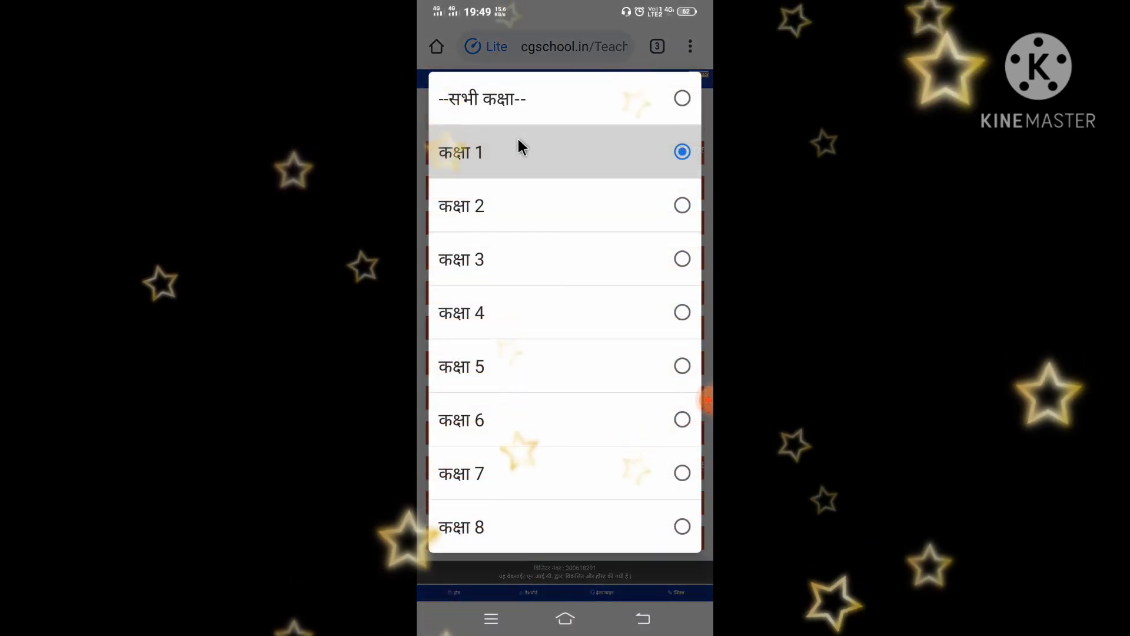
left_click(484, 370)
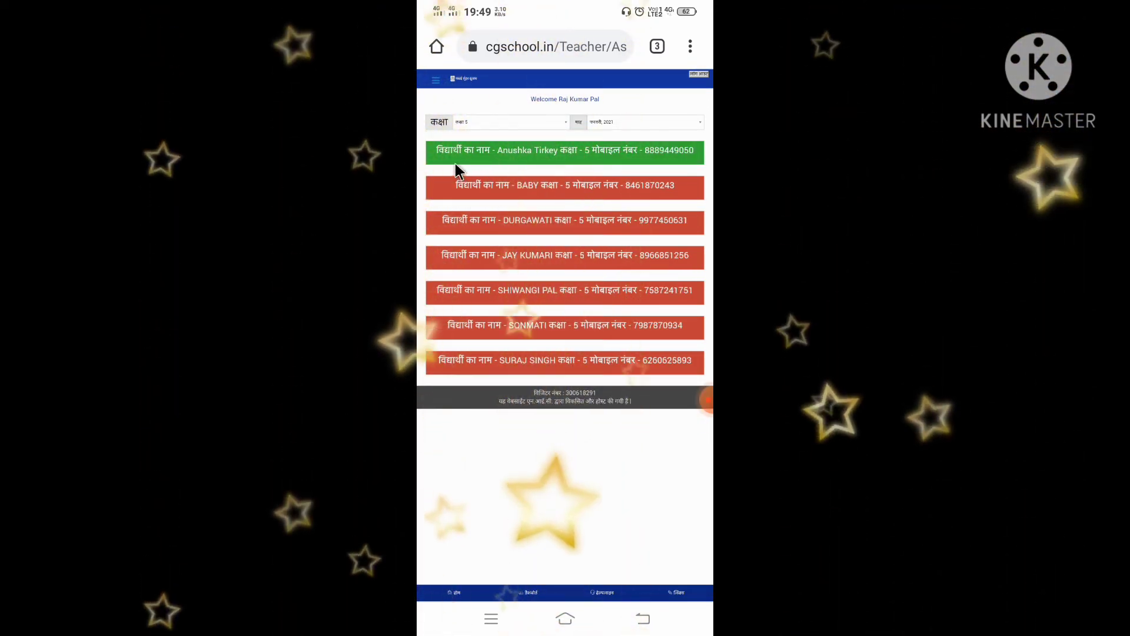
Open the green-marked student's assessment and review the saved ratings for हिंदी and गणित, down to पैटर्न बनाना.
left_click(557, 150)
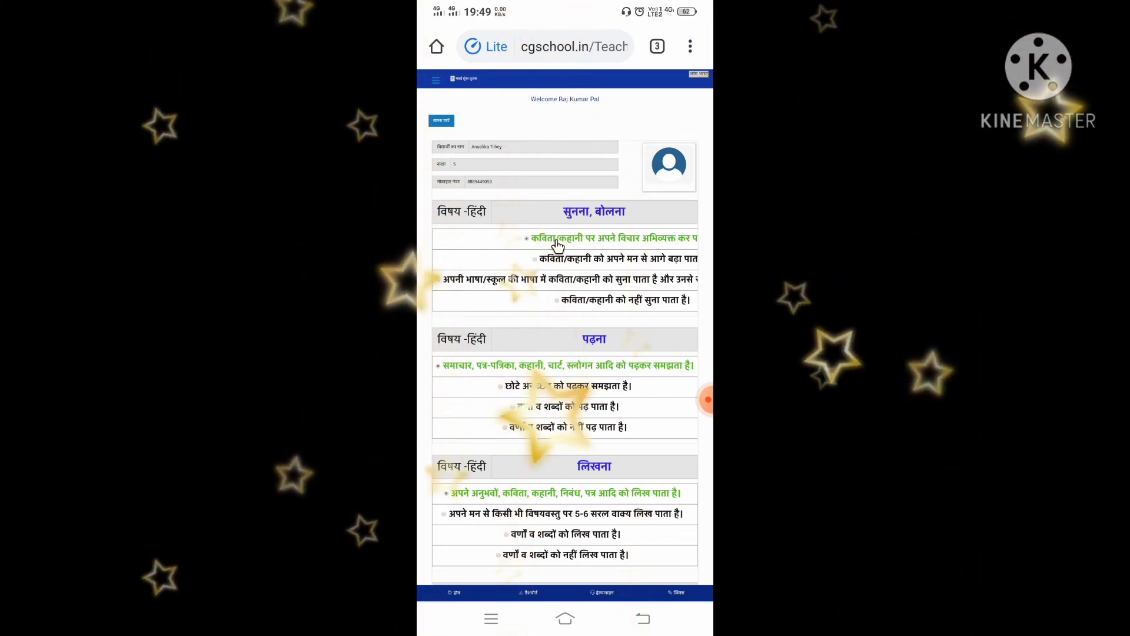
scroll(557, 246, "down", 20)
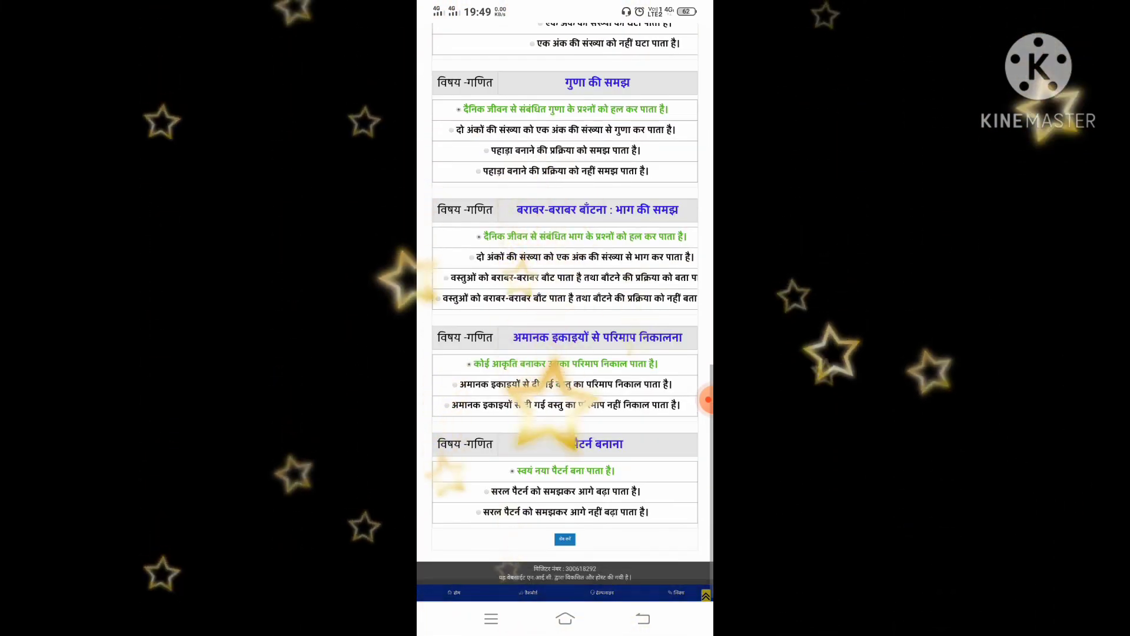
scroll(565, 318, "up", 6)
scroll(506, 289, "up", 3)
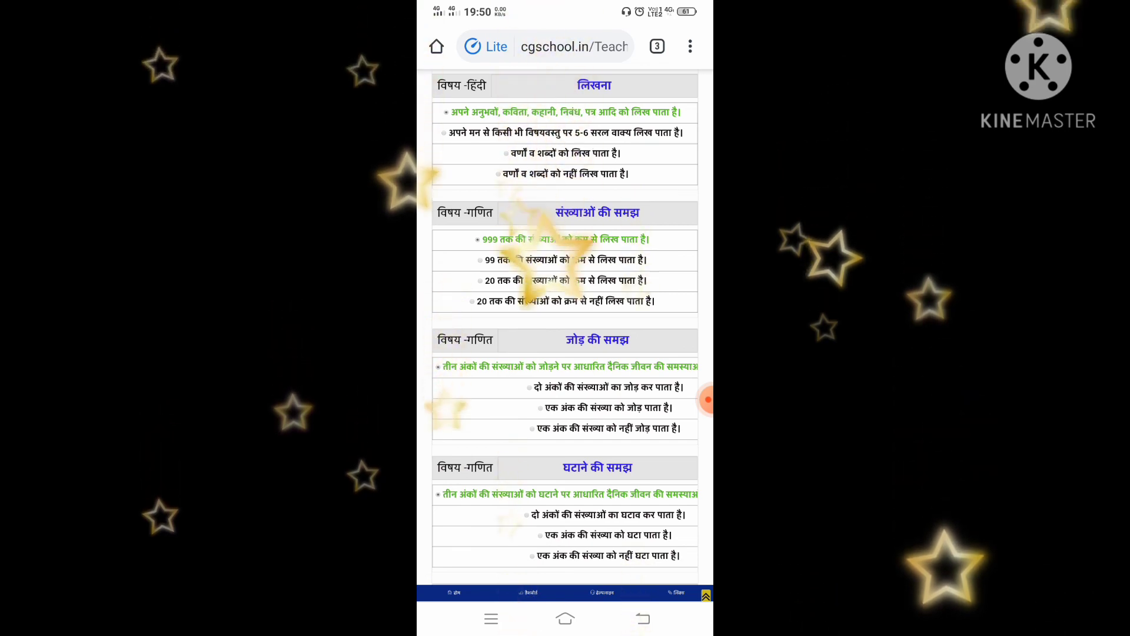
scroll(564, 295, "up", 2)
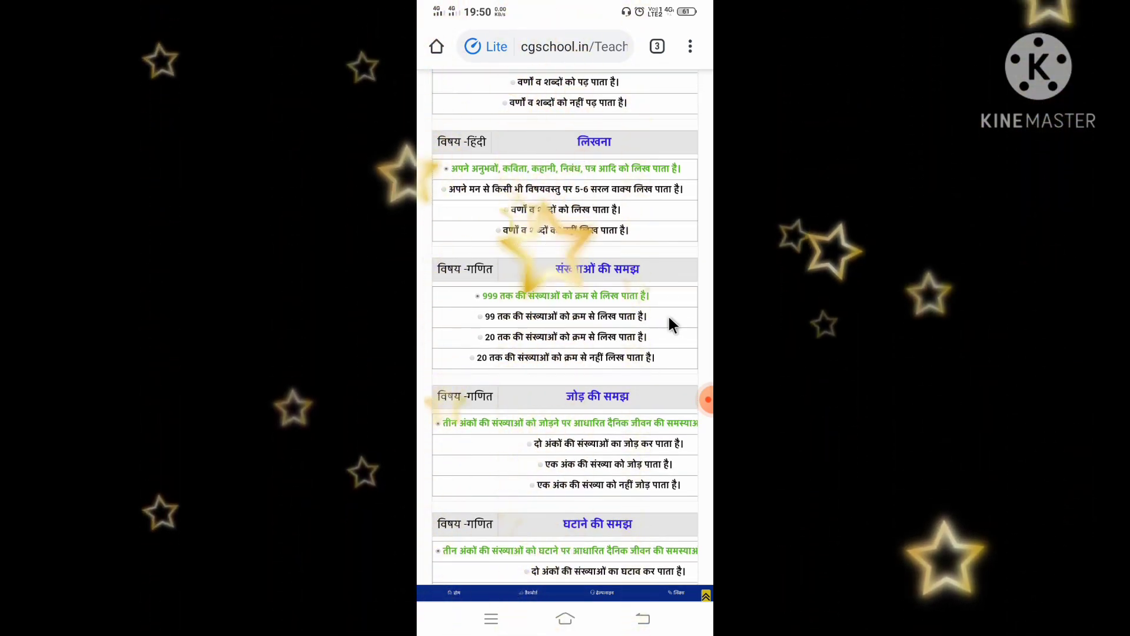
scroll(630, 368, "down", 4)
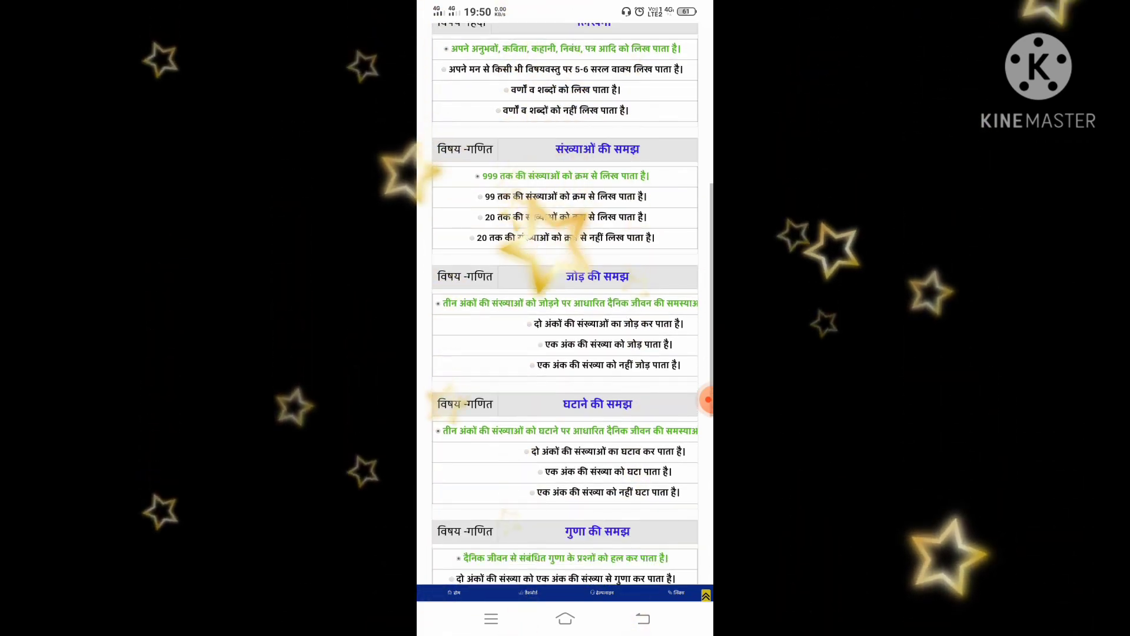
scroll(618, 342, "up", 1)
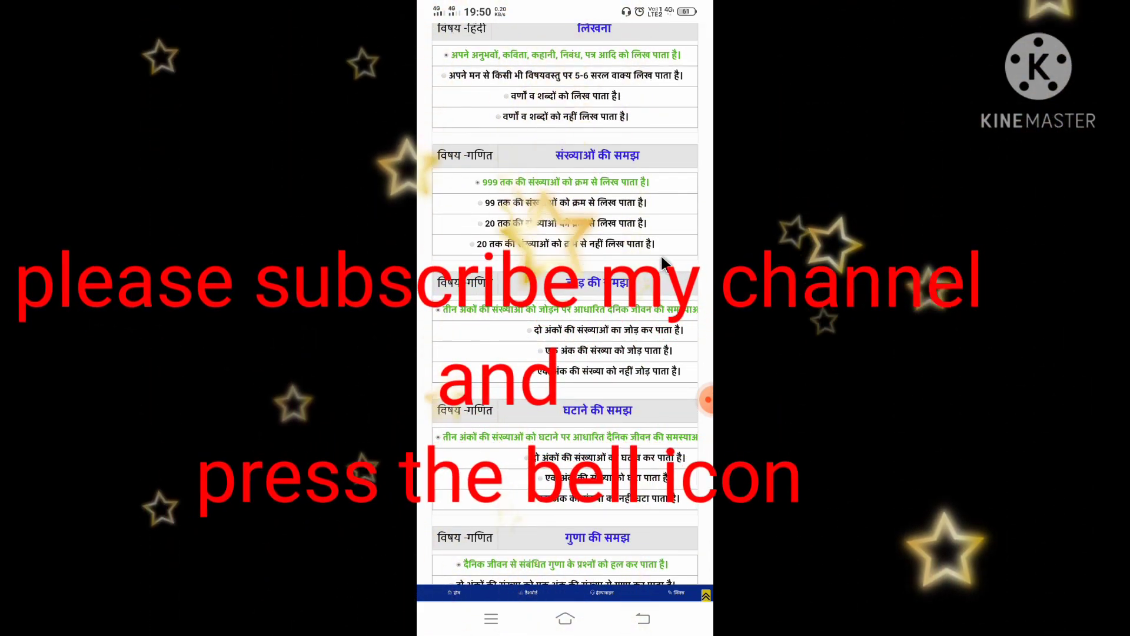
scroll(659, 263, "down", 5)
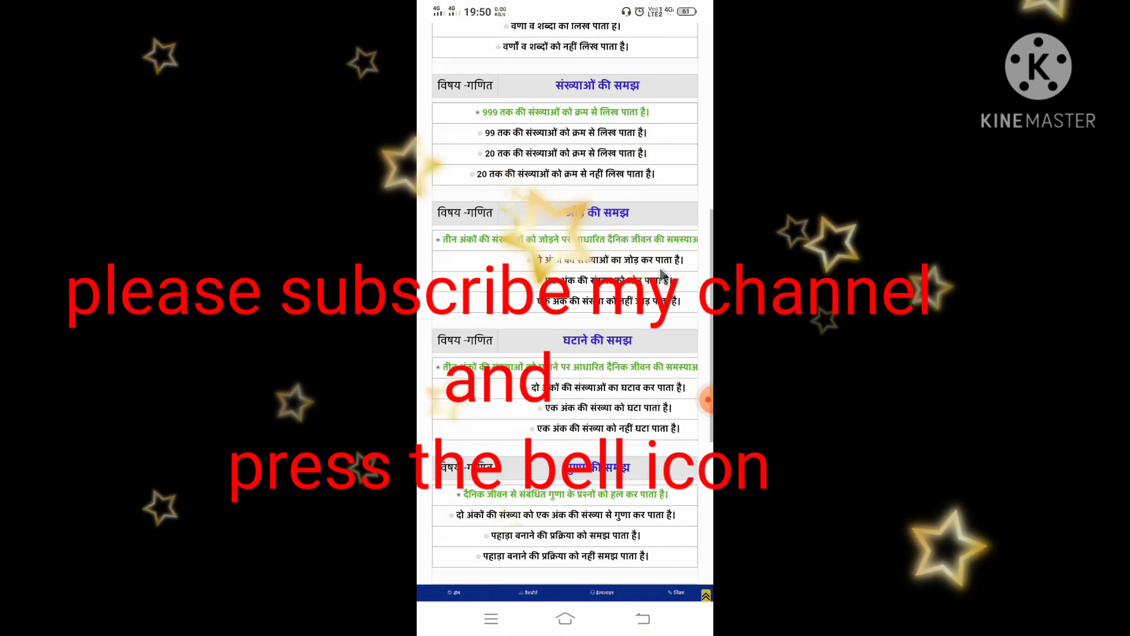
scroll(565, 295, "down", 6)
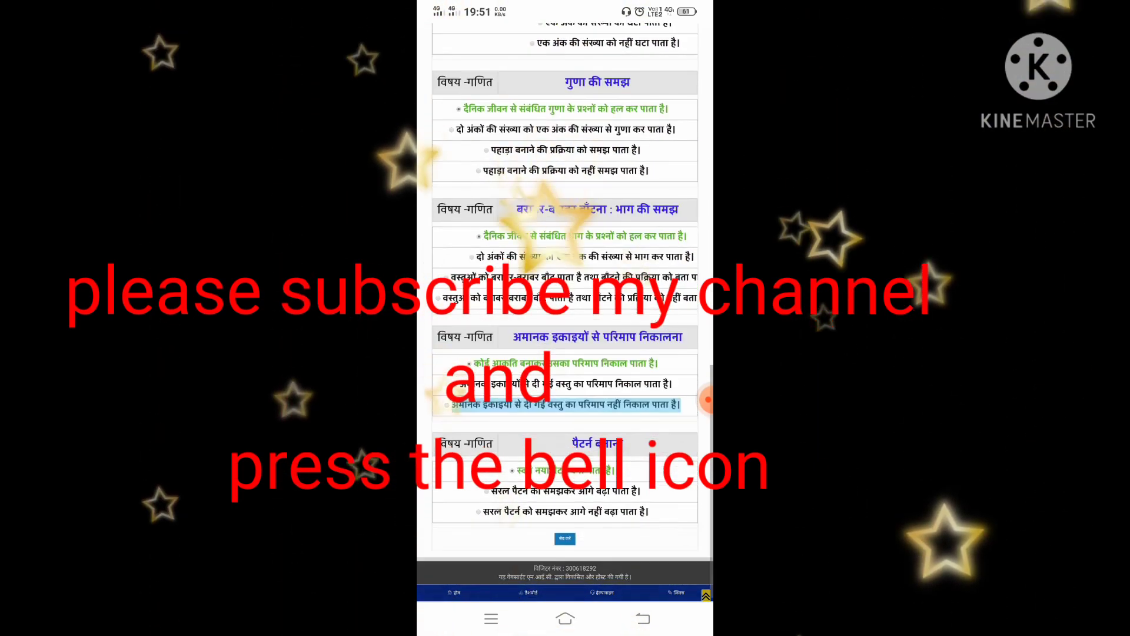